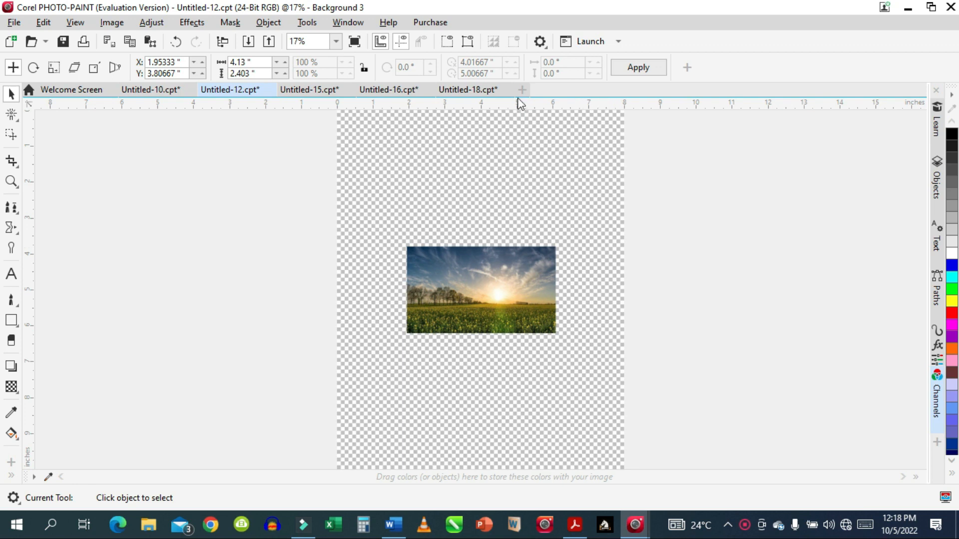
{"action": "left_click", "coordinate": [118, 22]}
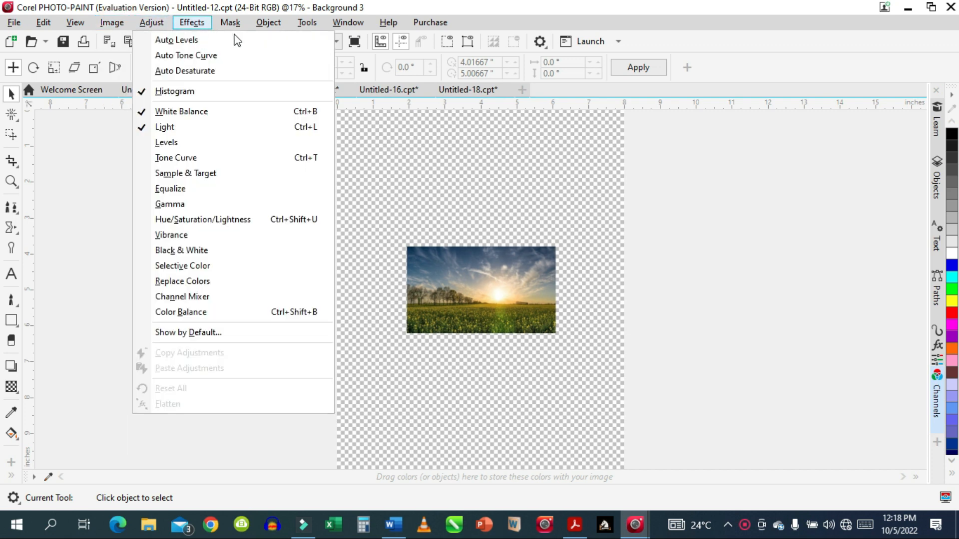
{"action": "left_click", "coordinate": [394, 139]}
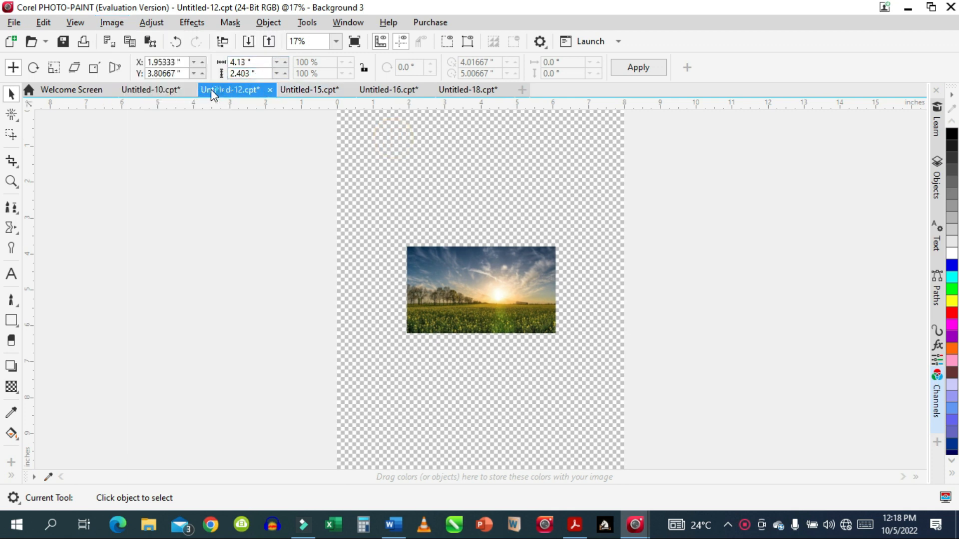
{"action": "left_click", "coordinate": [159, 91]}
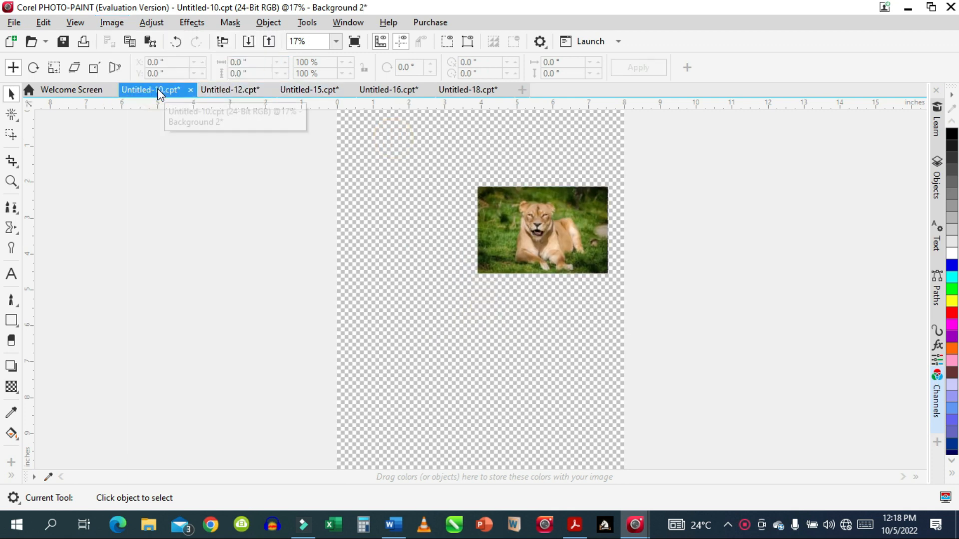
{"action": "left_click", "coordinate": [295, 91]}
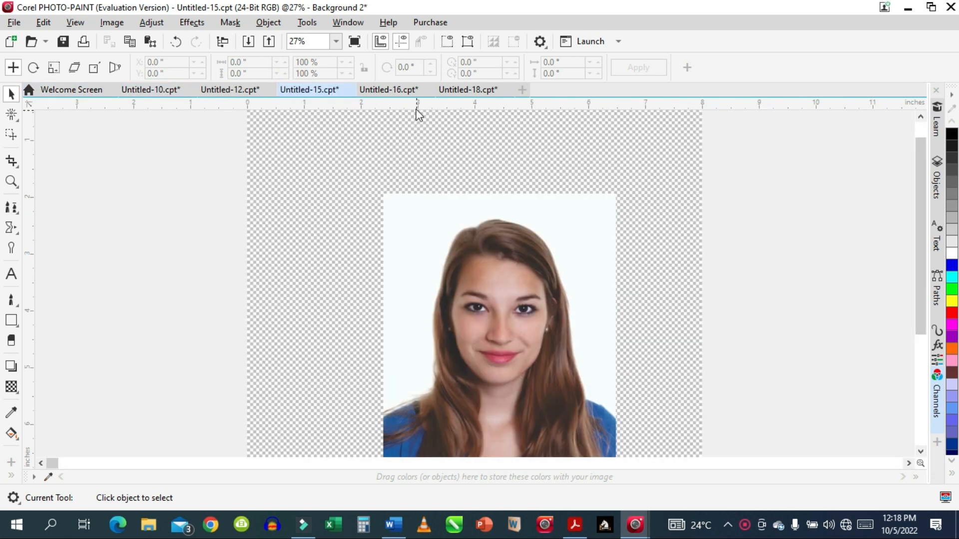
{"action": "left_click", "coordinate": [396, 90]}
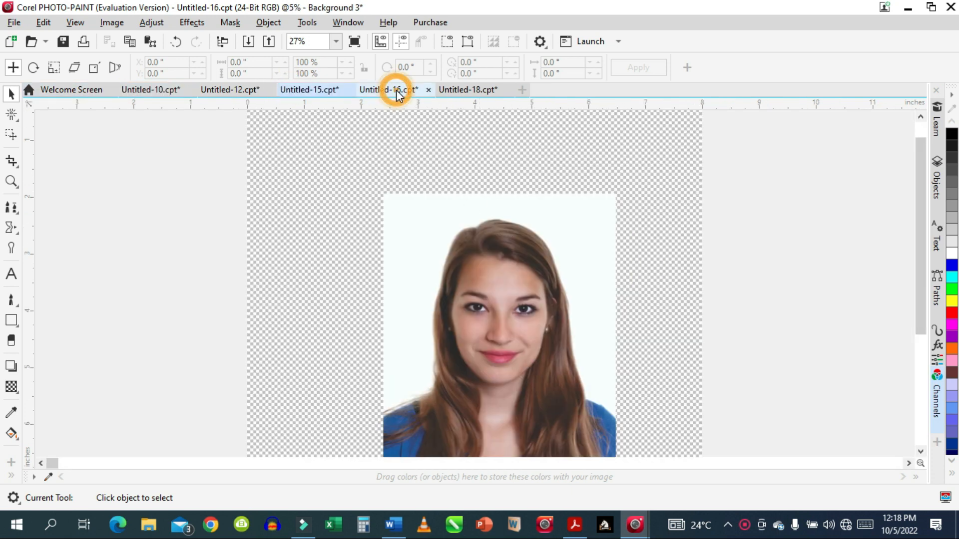
{"action": "left_click", "coordinate": [469, 91]}
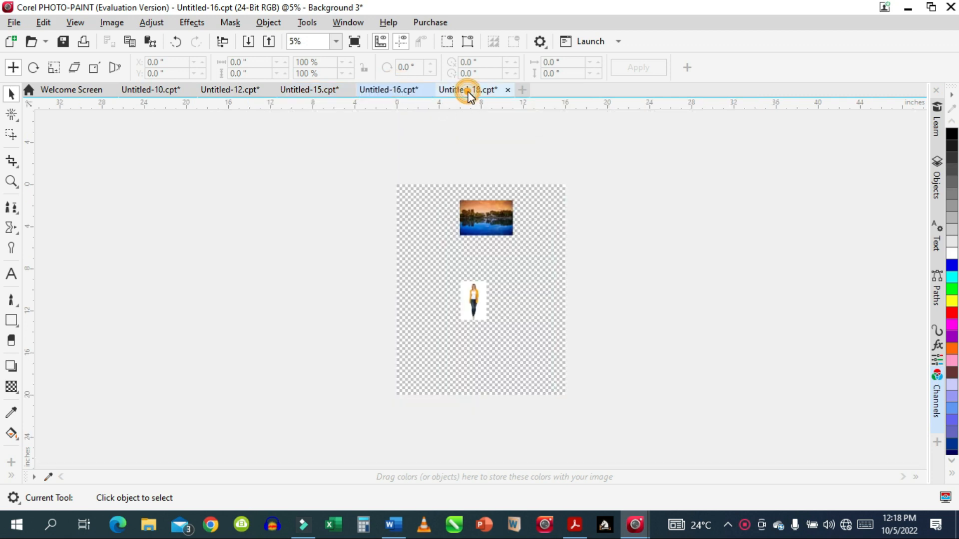
Step: Create a new 8 x 10 inch portrait image in 24-bit RGB at 300 dpi without a background colour
{"action": "left_click", "coordinate": [523, 91]}
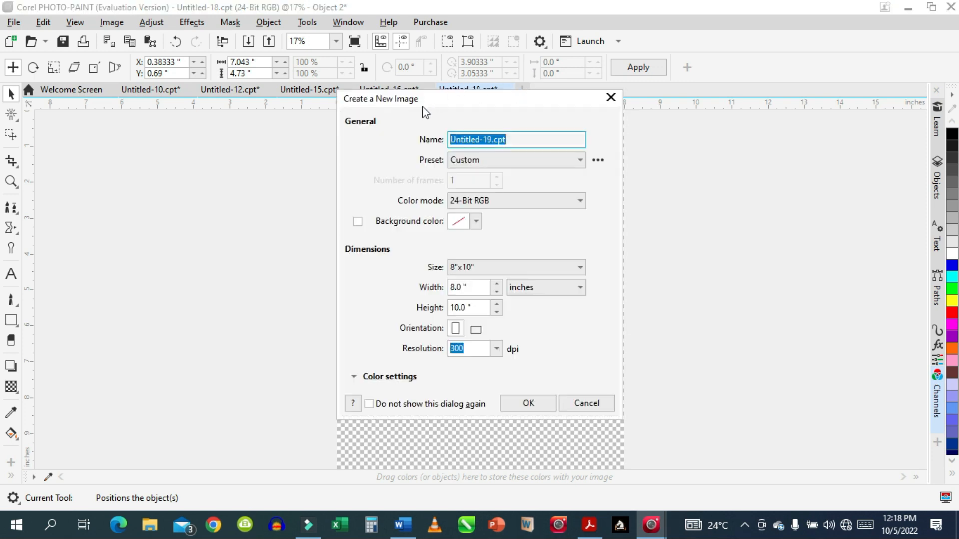
{"action": "left_click", "coordinate": [523, 403]}
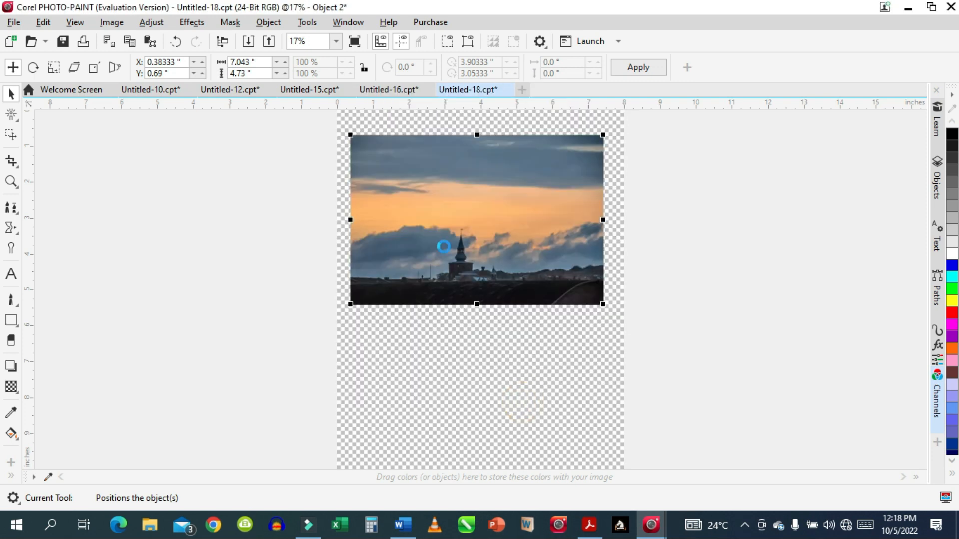
{"action": "left_click", "coordinate": [14, 22]}
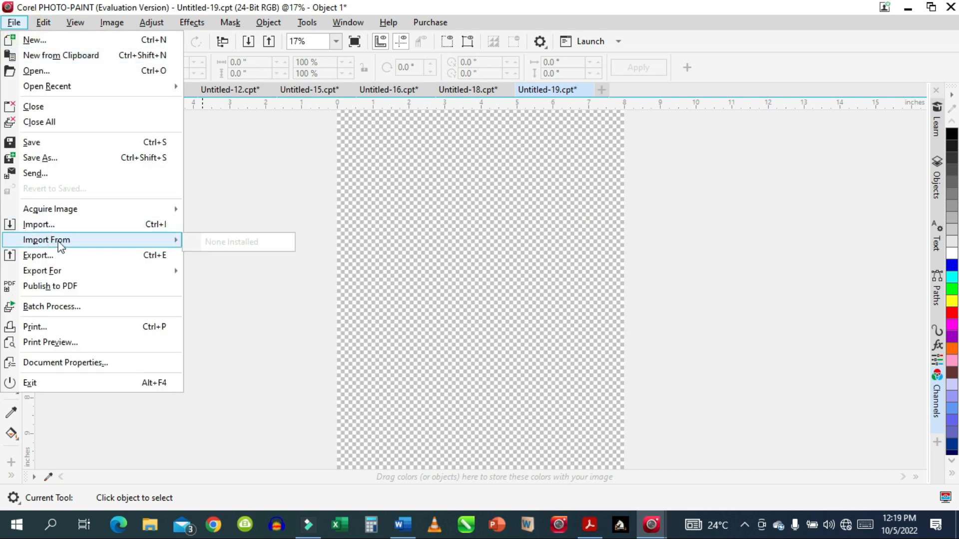
{"action": "left_click", "coordinate": [56, 224]}
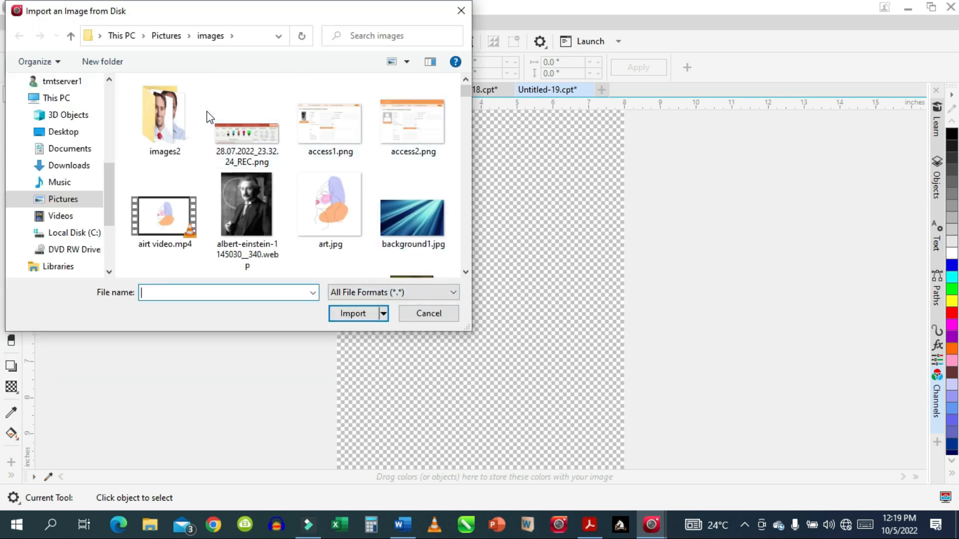
{"action": "double_click", "coordinate": [169, 114]}
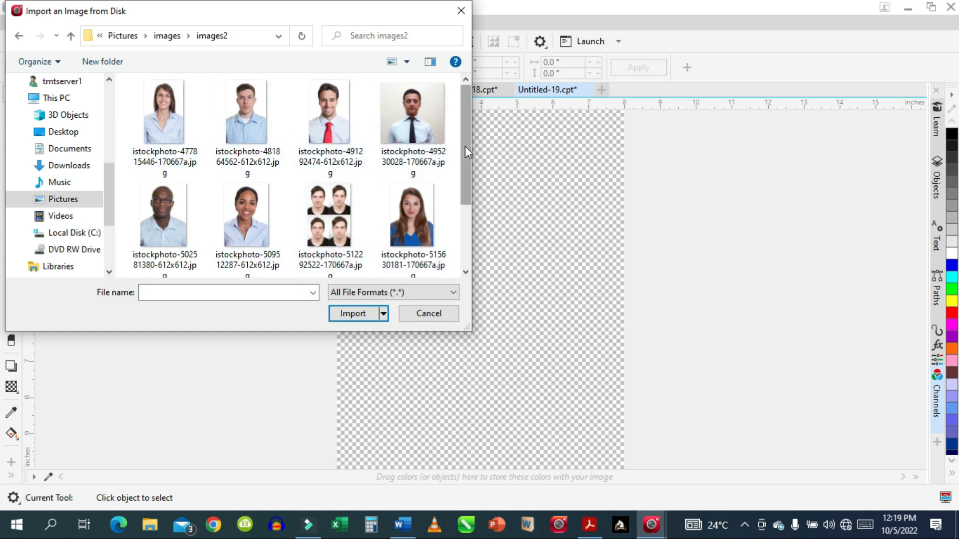
{"action": "left_click_drag", "start_coordinate": [465, 145], "coordinate": [465, 161]}
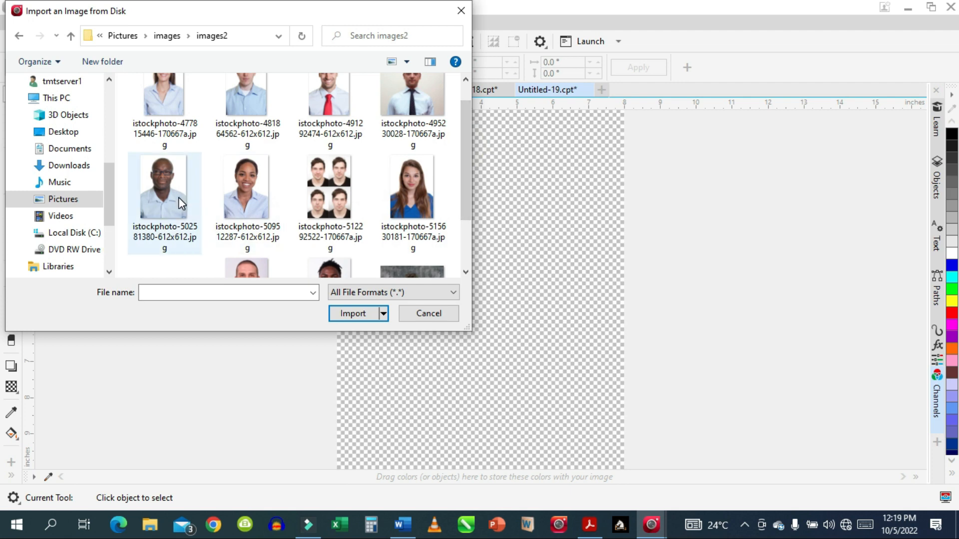
{"action": "double_click", "coordinate": [179, 197]}
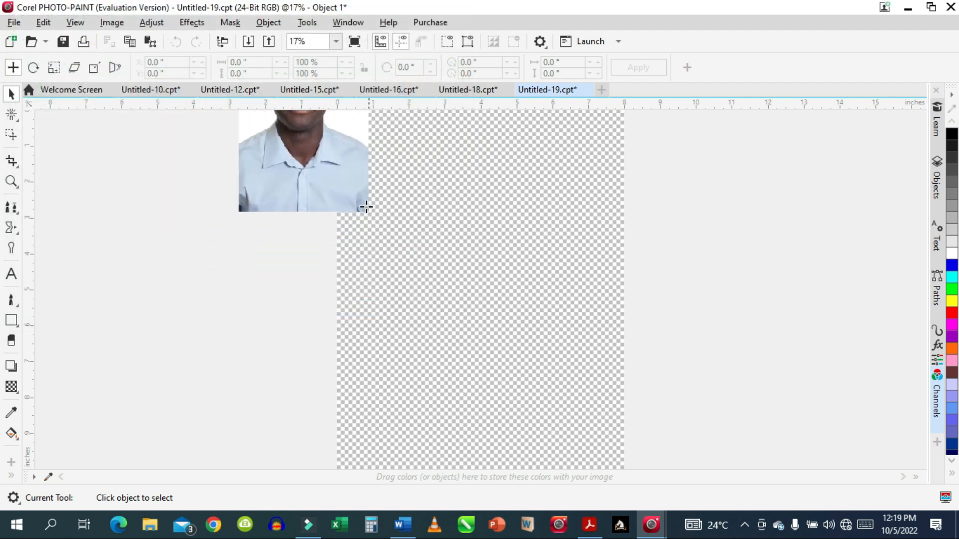
{"action": "left_click_drag", "start_coordinate": [366, 206], "coordinate": [569, 418]}
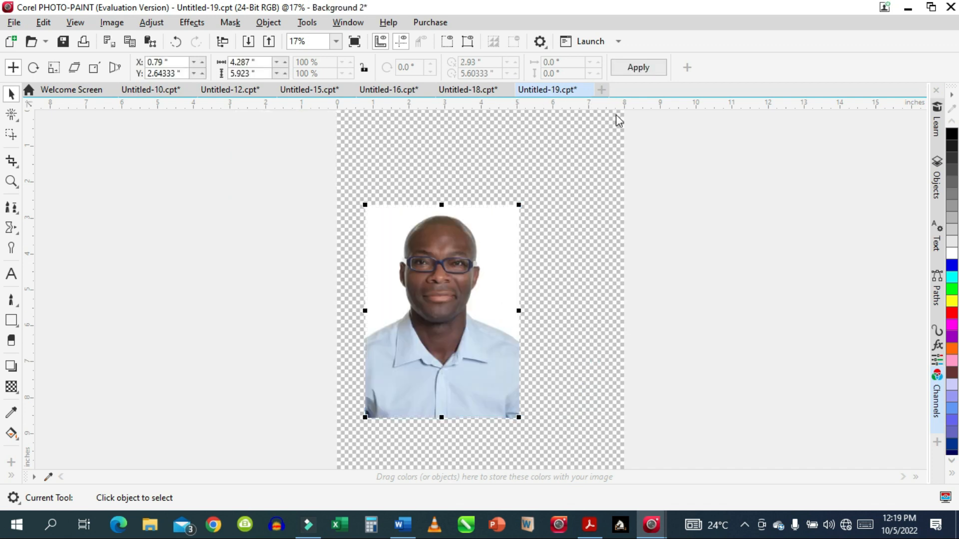
{"action": "left_click", "coordinate": [641, 70]}
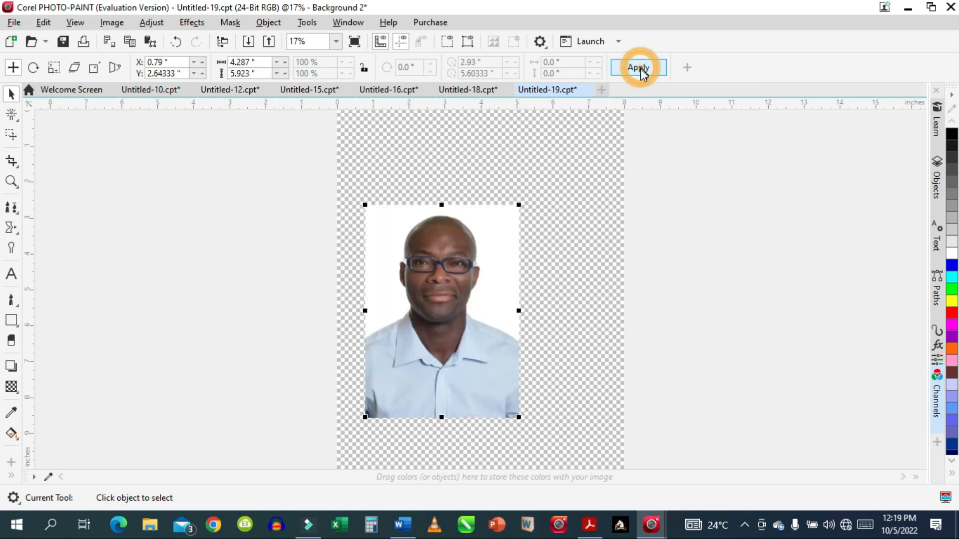
{"action": "left_click_drag", "start_coordinate": [484, 308], "coordinate": [531, 235]}
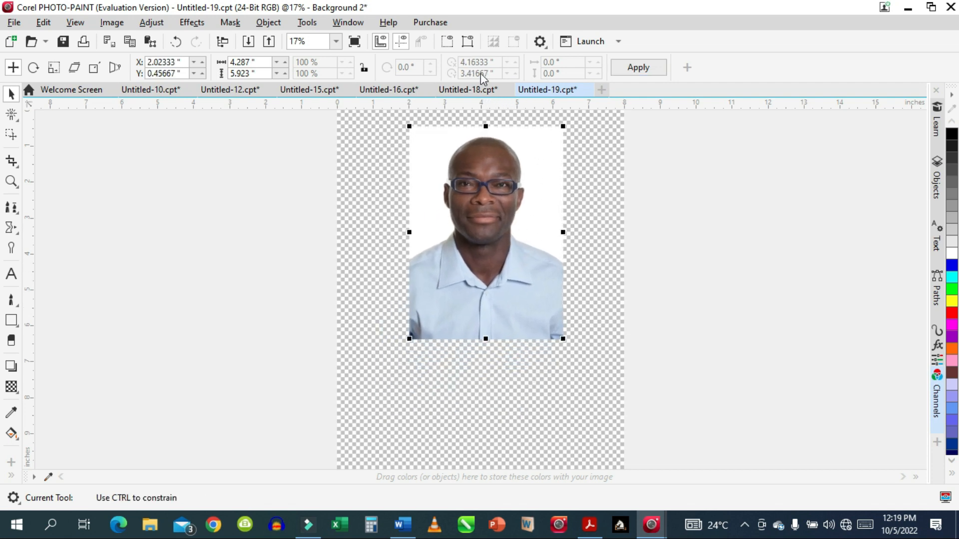
Step: Open the imported portrait in Cutout Lab for cutting the man out of his background
{"action": "left_click", "coordinate": [112, 23]}
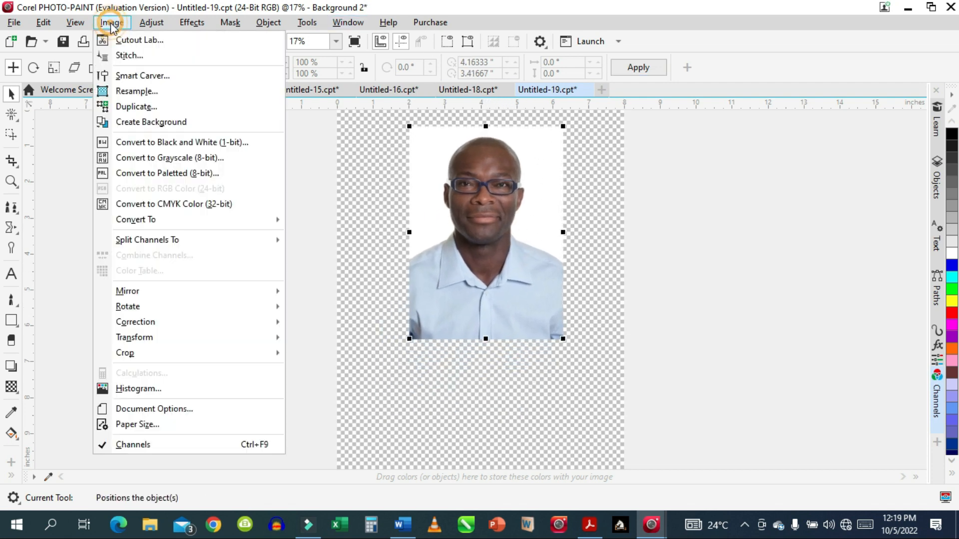
{"action": "left_click", "coordinate": [147, 39]}
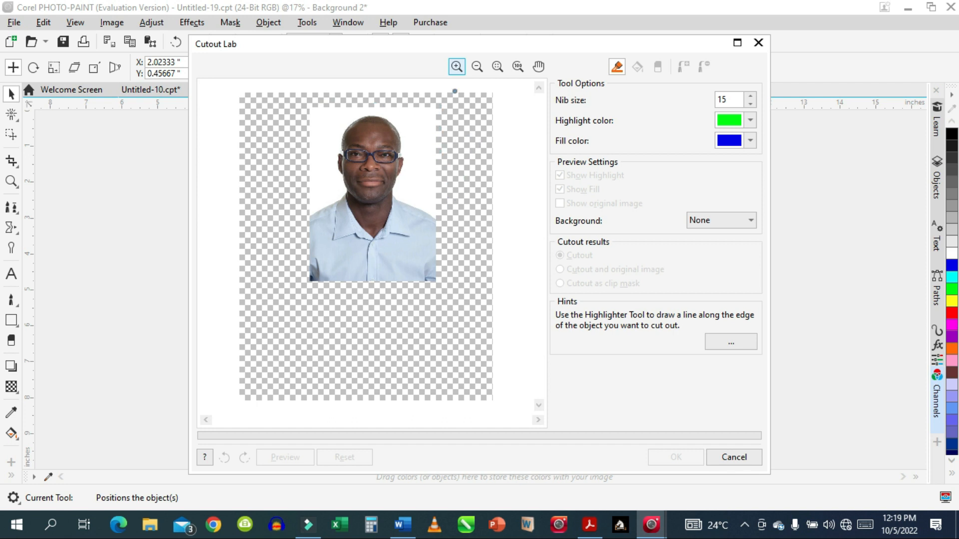
{"action": "left_click", "coordinate": [457, 71]}
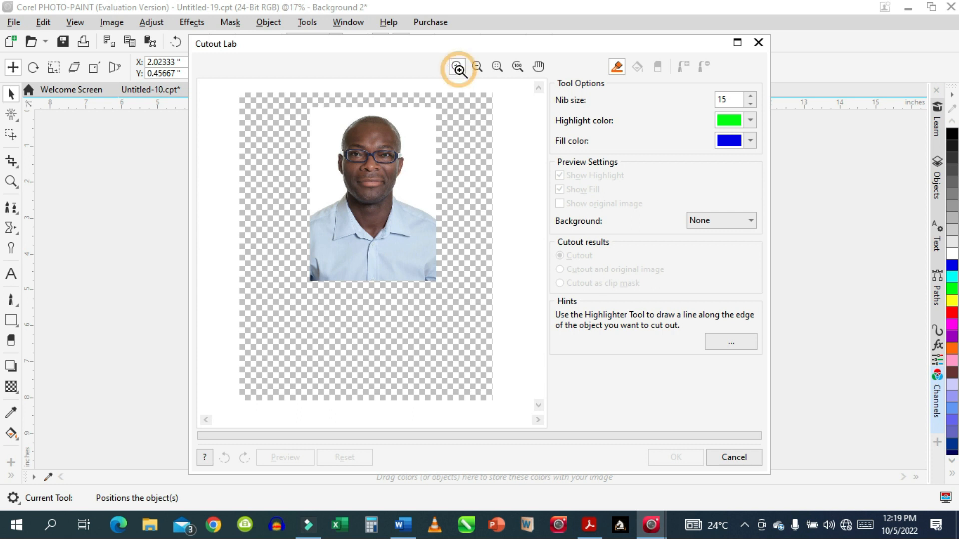
{"action": "left_click", "coordinate": [397, 208]}
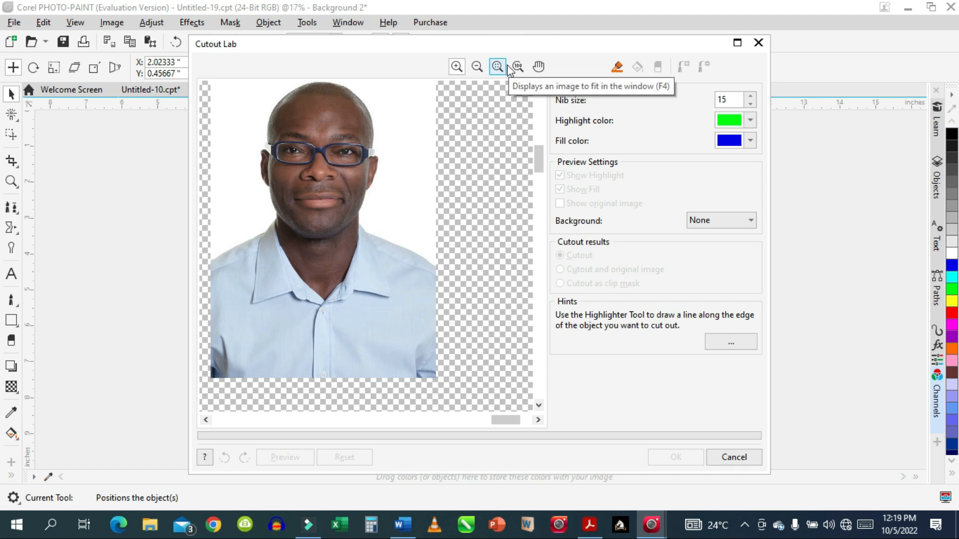
{"action": "left_click", "coordinate": [539, 68]}
{"action": "left_click_drag", "start_coordinate": [373, 181], "coordinate": [411, 204]}
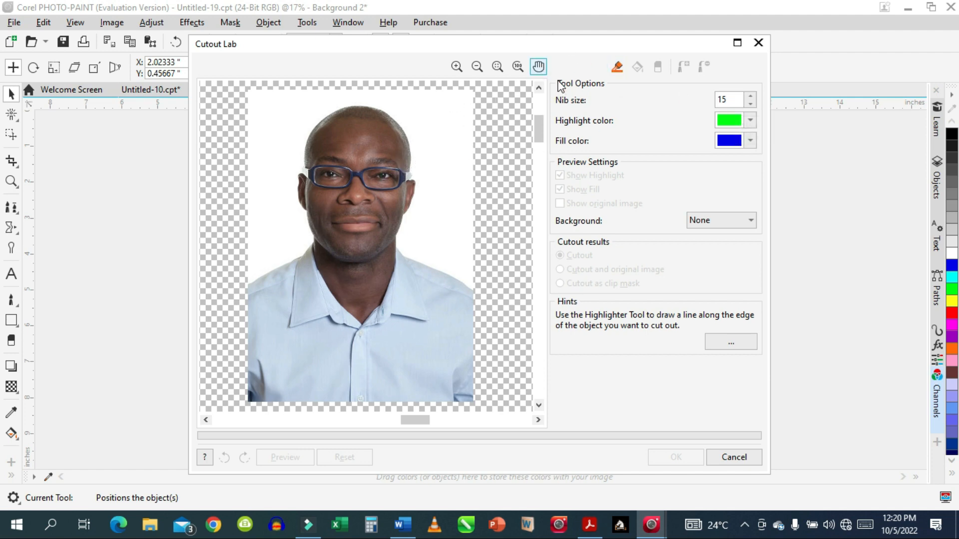
Step: Activate the Highlighter tool in Cutout Lab and set its nib size to 76
{"action": "left_click", "coordinate": [619, 67]}
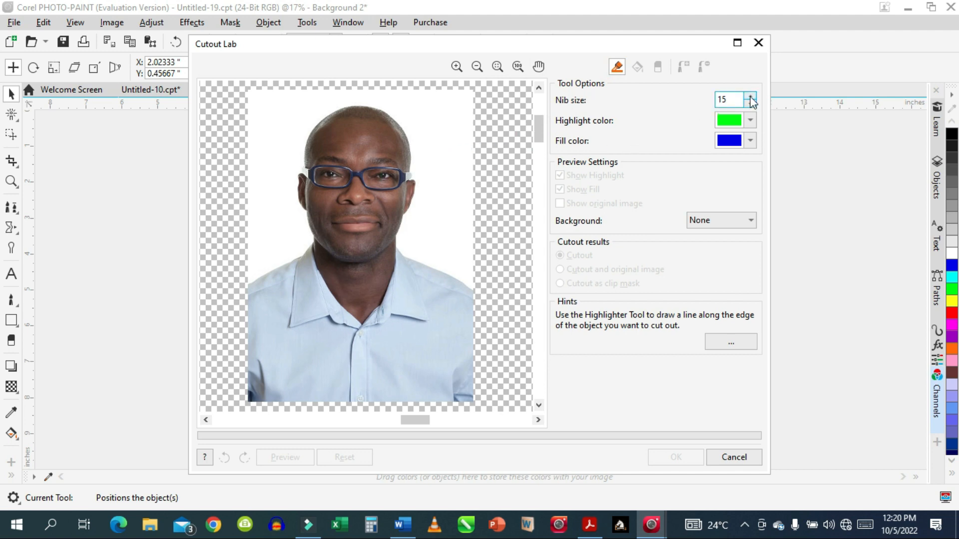
{"action": "left_click", "coordinate": [751, 95]}
{"action": "left_click", "coordinate": [752, 95]}
{"action": "left_click", "coordinate": [752, 96]}
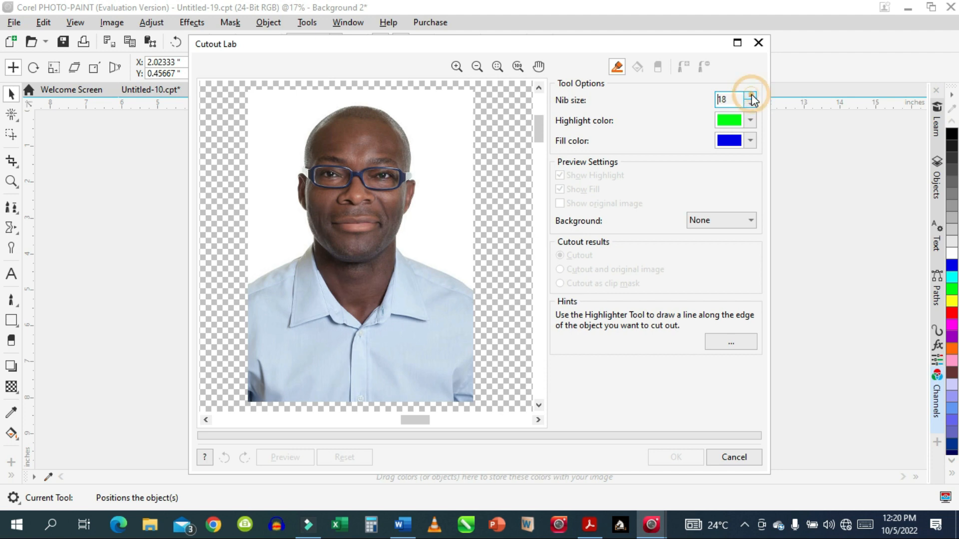
{"action": "left_click", "coordinate": [752, 96]}
{"action": "left_click", "coordinate": [752, 95]}
{"action": "left_click", "coordinate": [752, 95]}
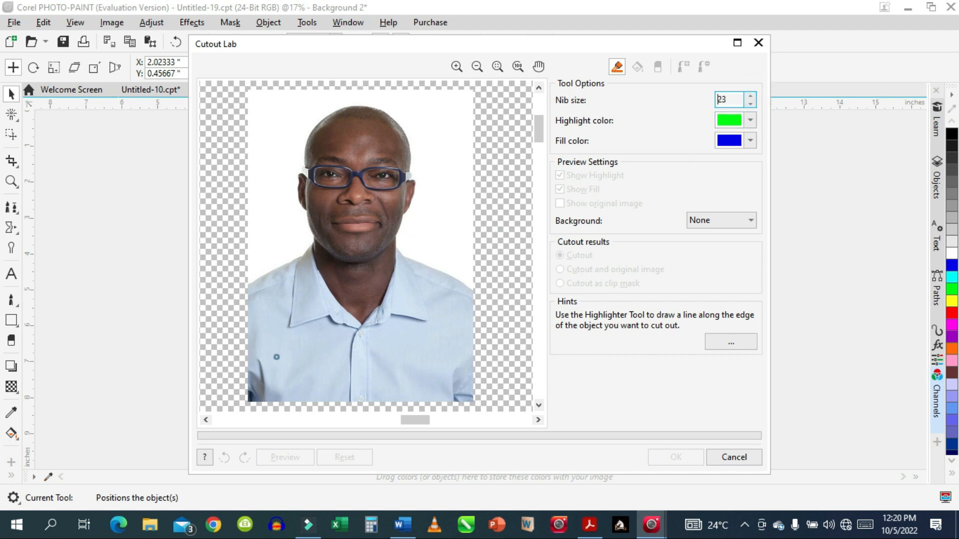
{"action": "left_click", "coordinate": [752, 96]}
{"action": "left_click", "coordinate": [751, 96]}
{"action": "left_click", "coordinate": [751, 96]}
{"action": "left_click", "coordinate": [751, 96]}
{"action": "left_click", "coordinate": [751, 95]}
{"action": "left_click", "coordinate": [751, 96]}
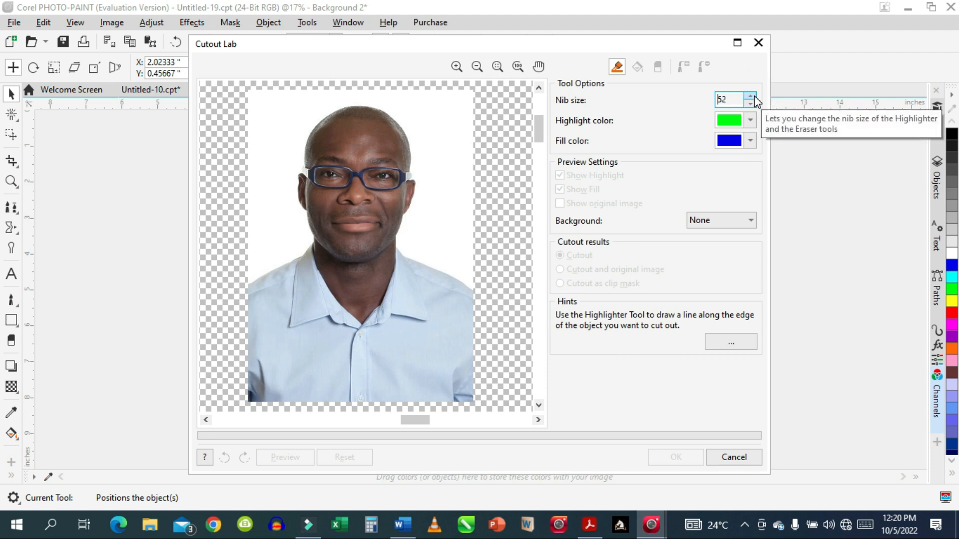
{"action": "left_click", "coordinate": [754, 96]}
{"action": "left_click", "coordinate": [751, 96]}
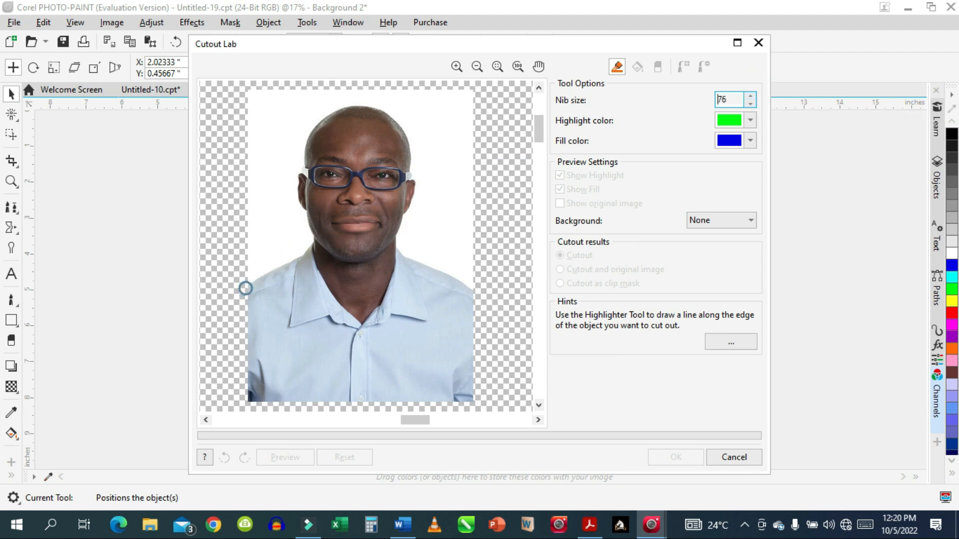
Step: Highlight the edge from the shoulder to the temple on the portrait's left side and erase the excess near the glasses and the stroke's upper end
{"action": "mouse_move", "coordinate": [248, 284]}
{"action": "left_mouse_down"}
{"action": "mouse_move", "coordinate": [300, 259]}
{"action": "mouse_move", "coordinate": [309, 236]}
{"action": "mouse_move", "coordinate": [295, 206]}
{"action": "mouse_move", "coordinate": [302, 158]}
{"action": "left_mouse_up"}
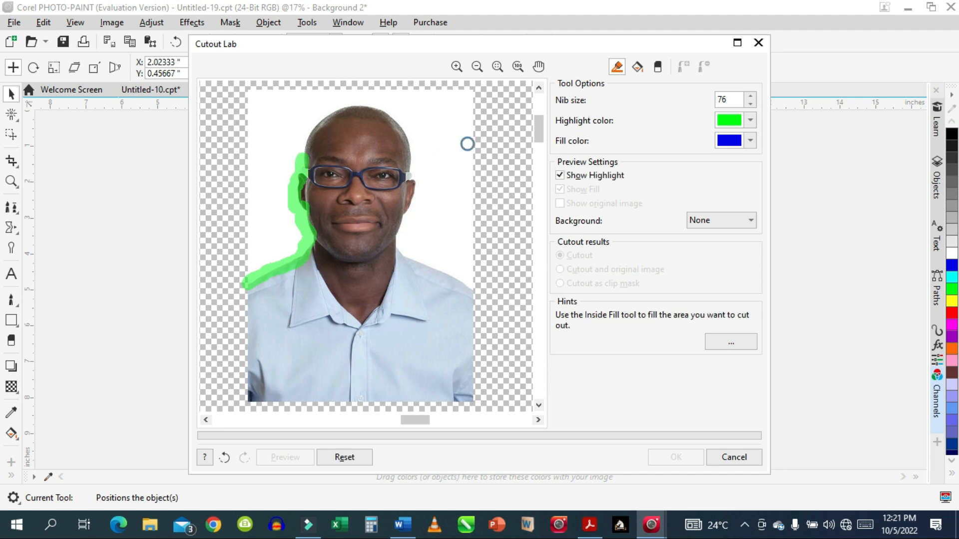
{"action": "left_click", "coordinate": [659, 69]}
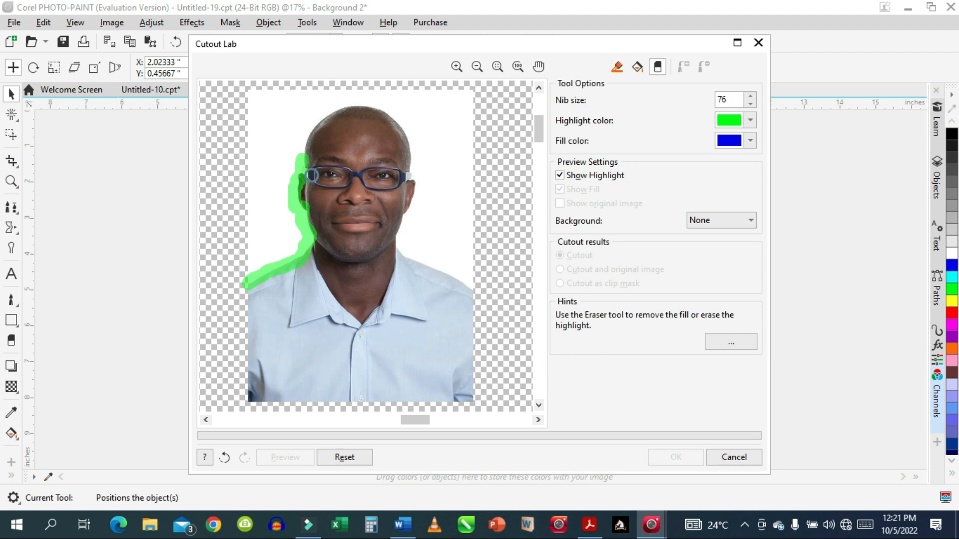
{"action": "left_click_drag", "start_coordinate": [308, 174], "coordinate": [307, 181]}
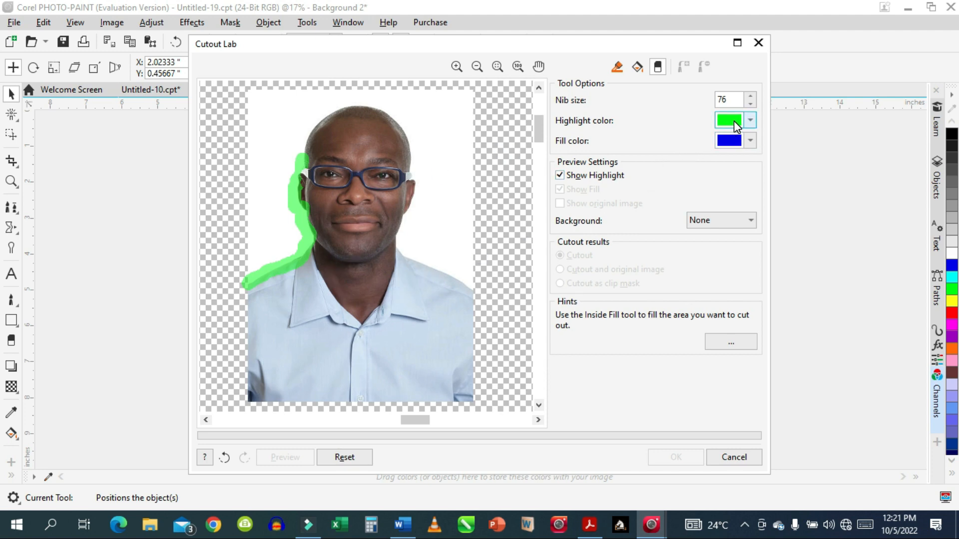
{"action": "left_click", "coordinate": [301, 157]}
Step: Continue the highlight over the head, down the other side and along the photo's lower edge, closing the outline at the starting shoulder
{"action": "left_click", "coordinate": [619, 68]}
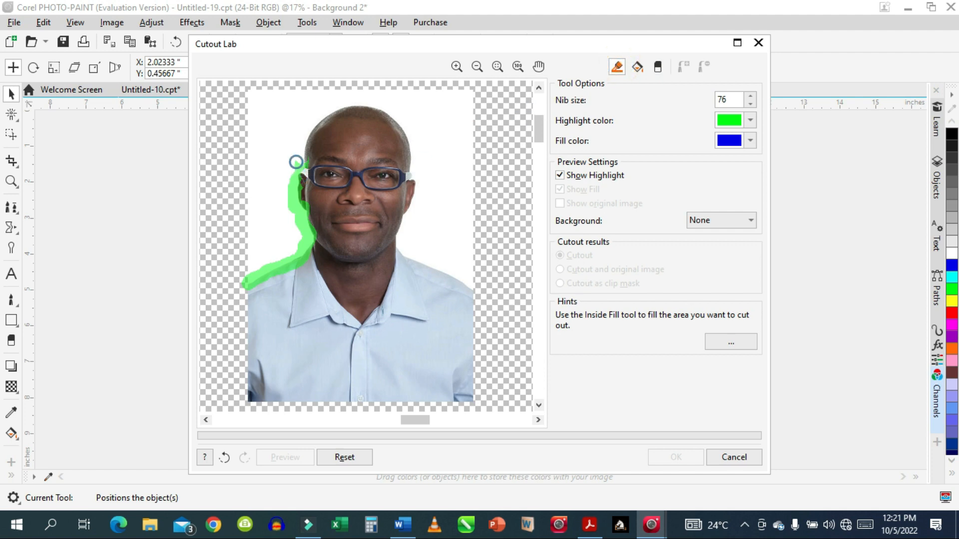
{"action": "mouse_move", "coordinate": [297, 161]}
{"action": "left_mouse_down"}
{"action": "mouse_move", "coordinate": [320, 117]}
{"action": "mouse_move", "coordinate": [345, 101]}
{"action": "mouse_move", "coordinate": [386, 110]}
{"action": "mouse_move", "coordinate": [407, 122]}
{"action": "mouse_move", "coordinate": [401, 127]}
{"action": "left_mouse_up"}
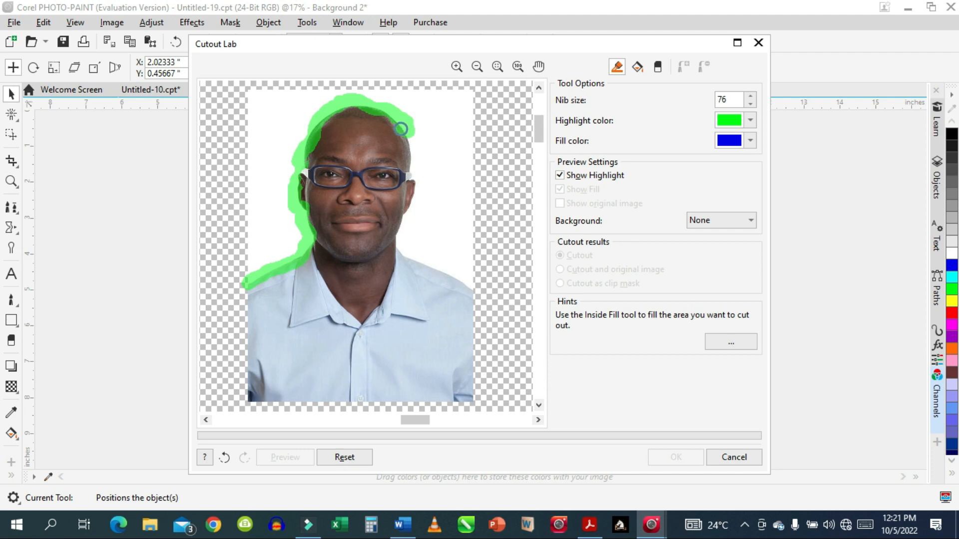
{"action": "left_click_drag", "start_coordinate": [413, 138], "coordinate": [421, 177]}
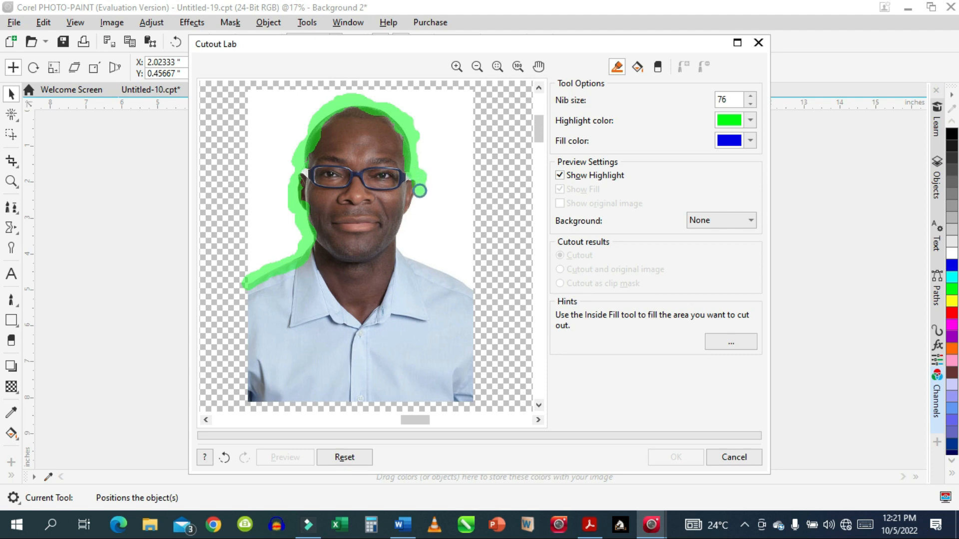
{"action": "mouse_move", "coordinate": [409, 207]}
{"action": "left_mouse_down"}
{"action": "mouse_move", "coordinate": [401, 251]}
{"action": "mouse_move", "coordinate": [474, 290]}
{"action": "mouse_move", "coordinate": [467, 324]}
{"action": "mouse_move", "coordinate": [477, 400]}
{"action": "mouse_move", "coordinate": [243, 399]}
{"action": "mouse_move", "coordinate": [255, 381]}
{"action": "mouse_move", "coordinate": [251, 283]}
{"action": "mouse_move", "coordinate": [246, 321]}
{"action": "left_mouse_up"}
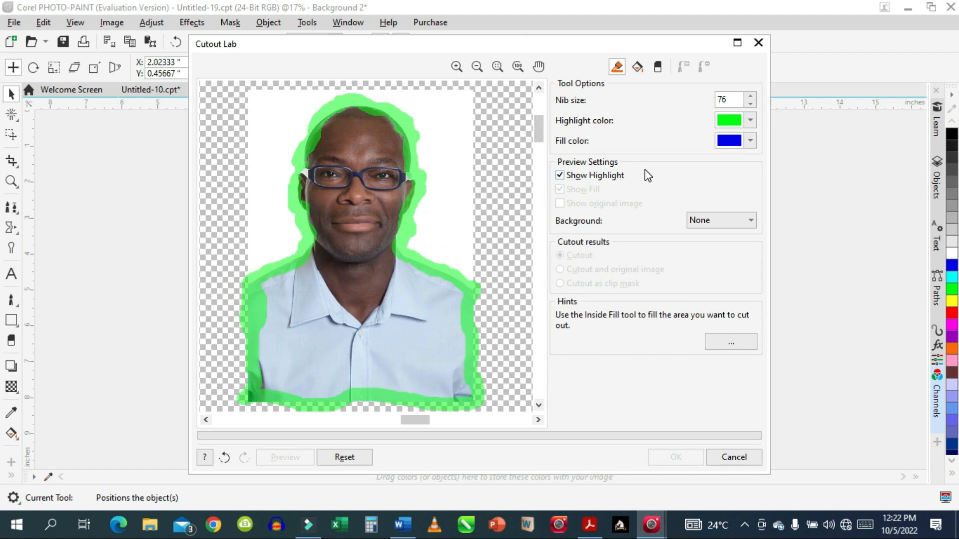
Step: Activate the Inside Fill tool and set the fill colour to orange #FF5900
{"action": "left_click", "coordinate": [639, 68]}
{"action": "left_click", "coordinate": [750, 142]}
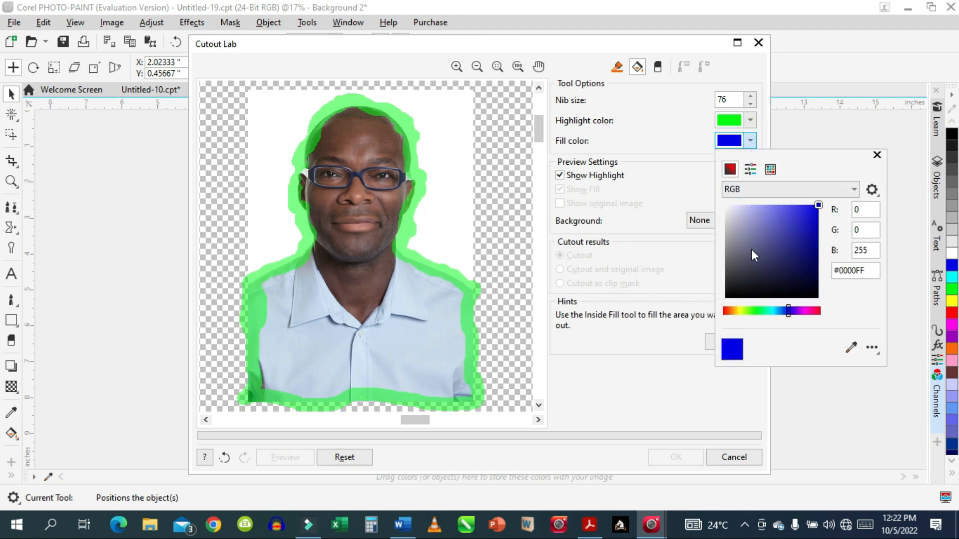
{"action": "left_click", "coordinate": [729, 311]}
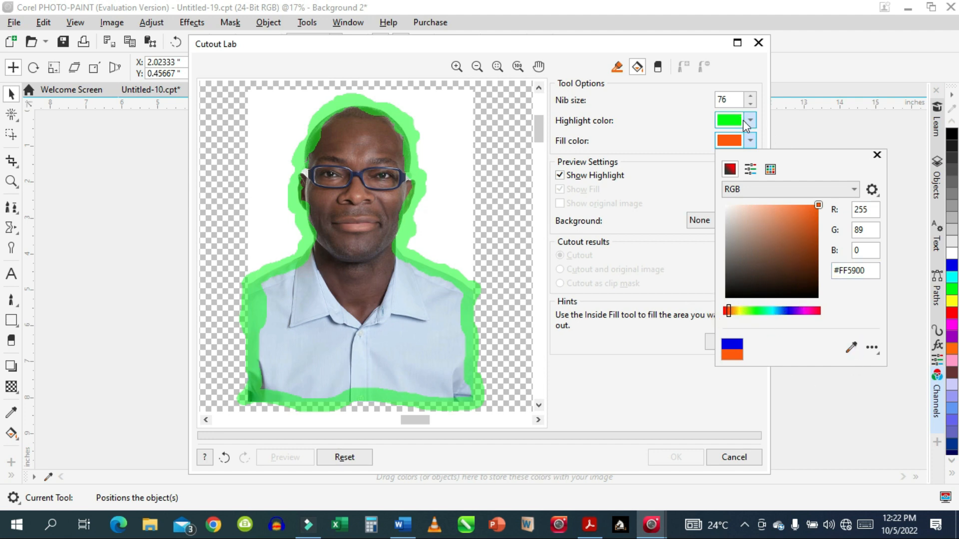
Step: Fill the area inside the man's highlighted outline, preview the cutout, apply it as a Cutout result and deselect it
{"action": "left_click", "coordinate": [764, 131]}
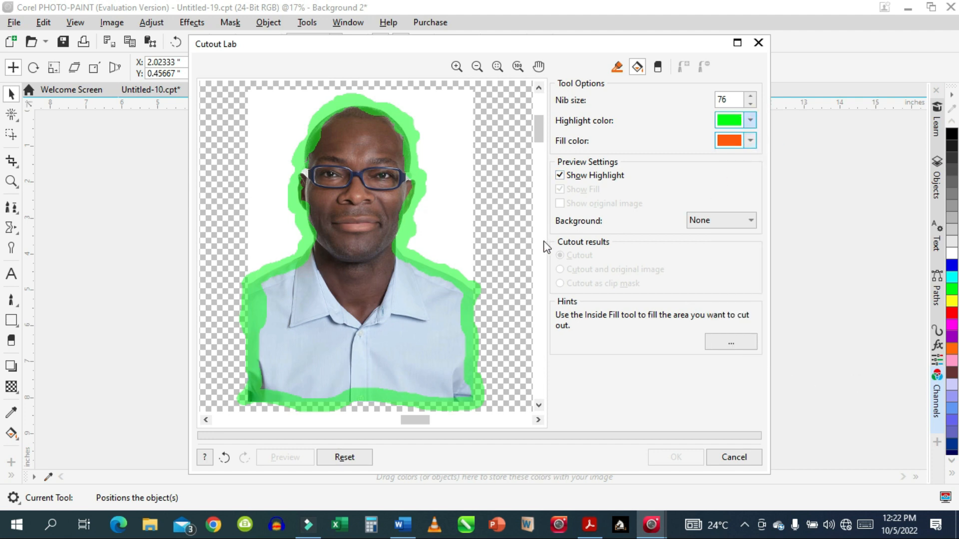
{"action": "left_click", "coordinate": [370, 274]}
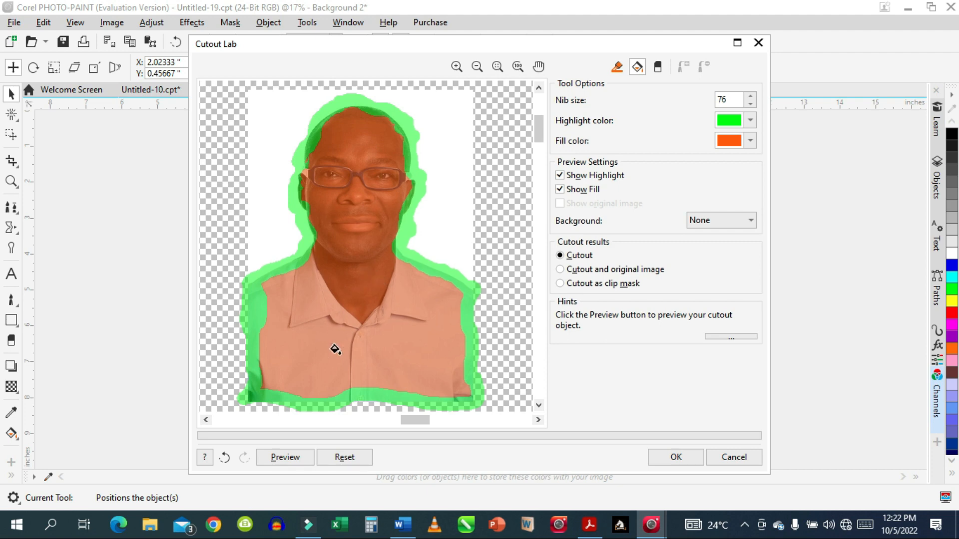
{"action": "left_click", "coordinate": [292, 462]}
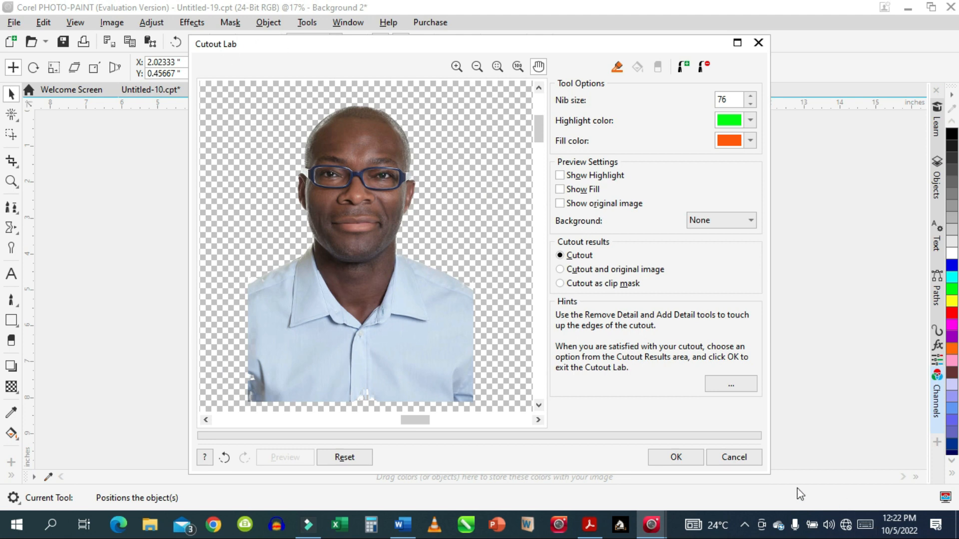
{"action": "left_click", "coordinate": [677, 458]}
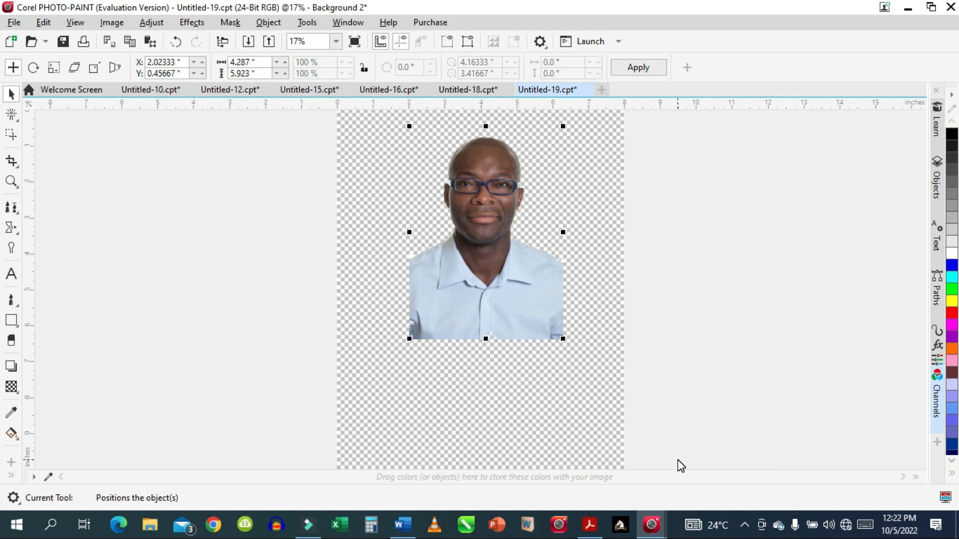
{"action": "left_click", "coordinate": [487, 389]}
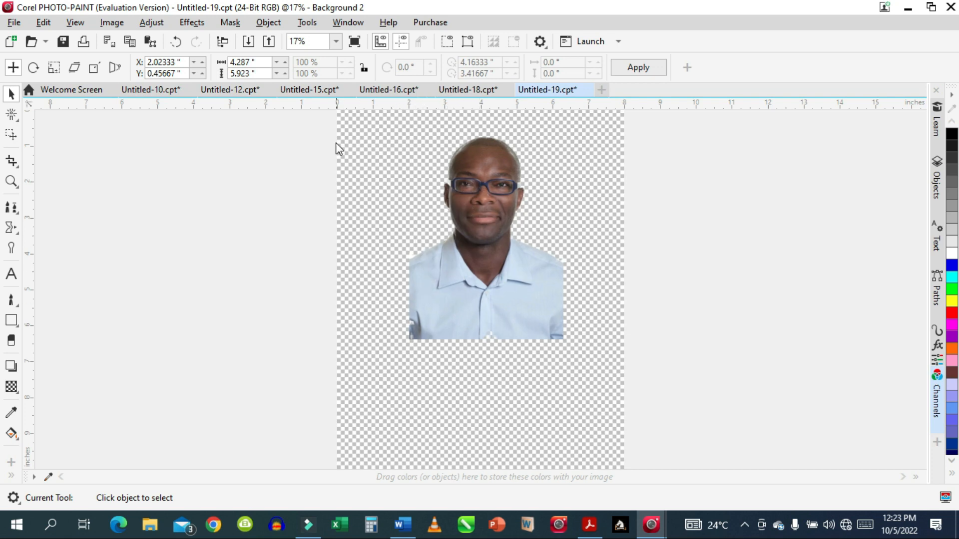
Step: Look through the other open images and switch to Untitled-10.cpt with the lion photo
{"action": "left_click", "coordinate": [297, 93]}
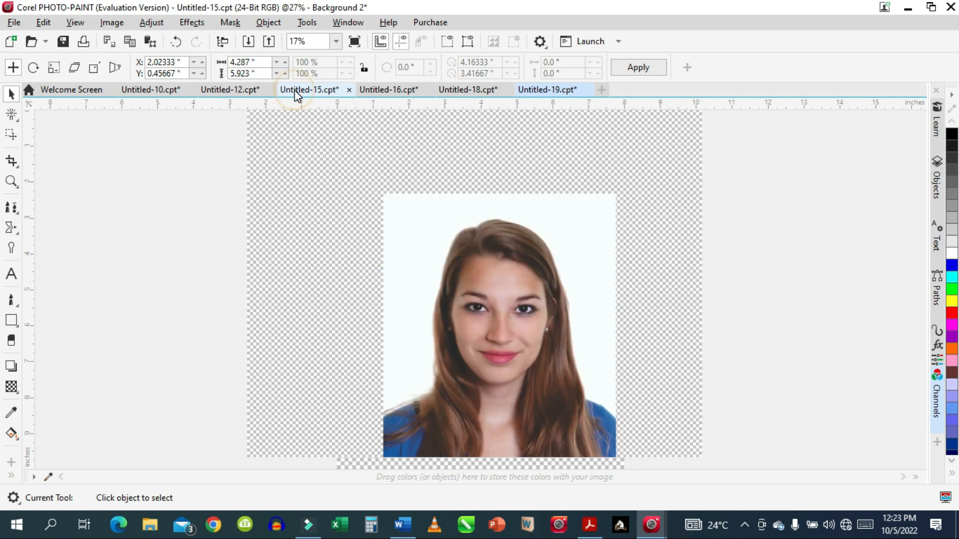
{"action": "left_click", "coordinate": [233, 91]}
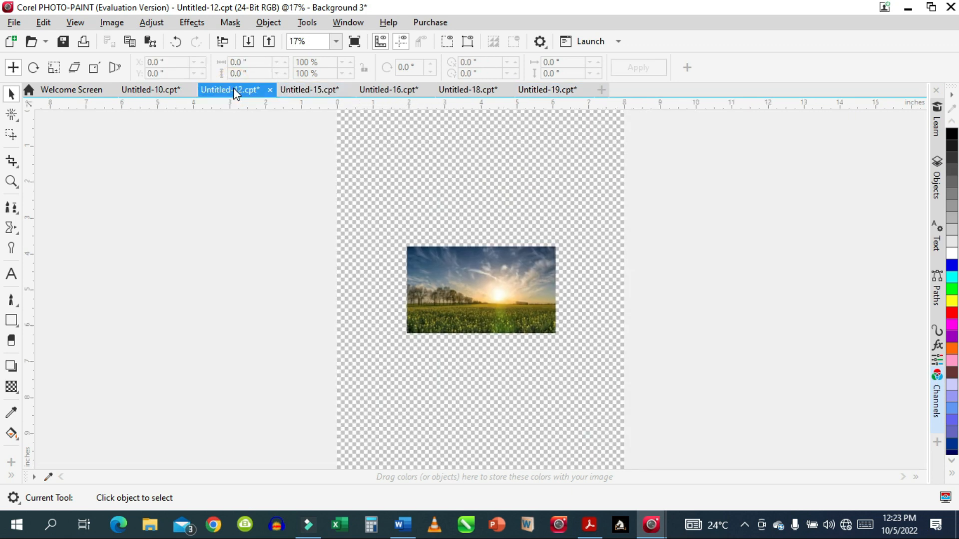
{"action": "left_click", "coordinate": [452, 89]}
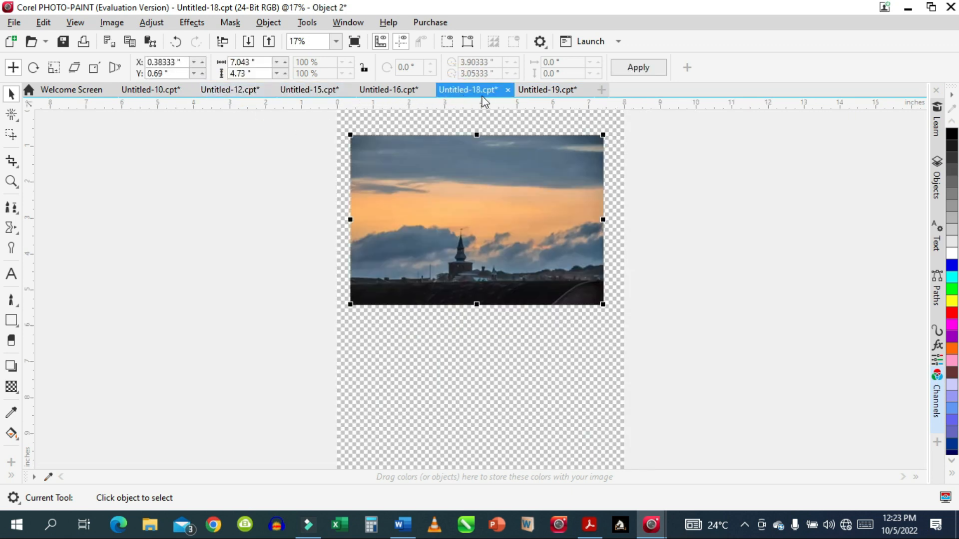
{"action": "left_click", "coordinate": [529, 89]}
{"action": "left_click", "coordinate": [235, 94]}
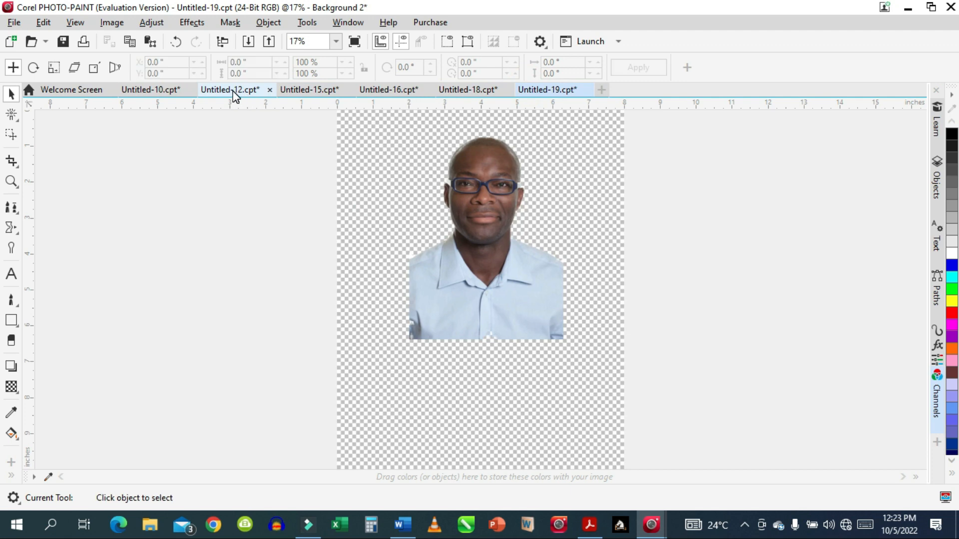
{"action": "left_click", "coordinate": [170, 93]}
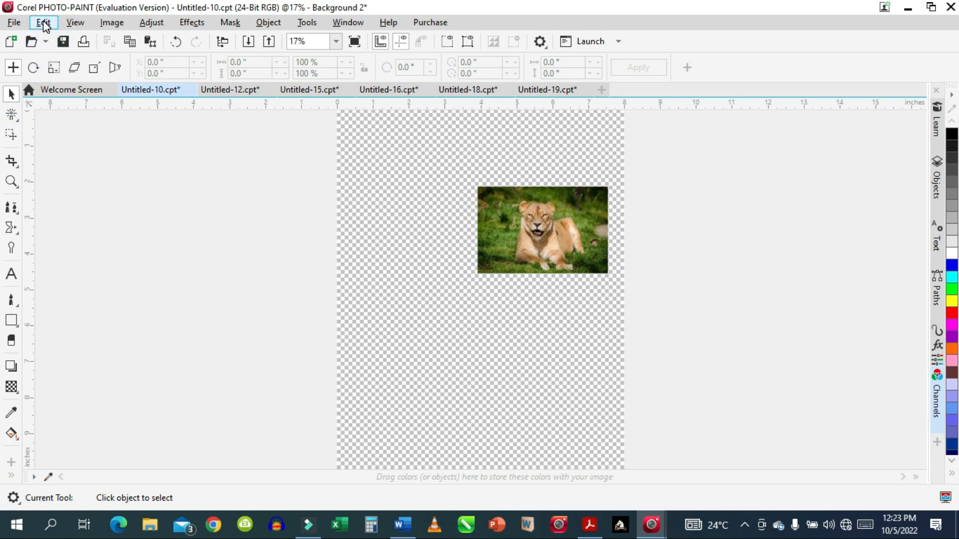
Step: Import woman standing.jpg from the images folder onto the lower part of the page and move the lion photo to the page's upper-left corner
{"action": "left_click", "coordinate": [13, 23]}
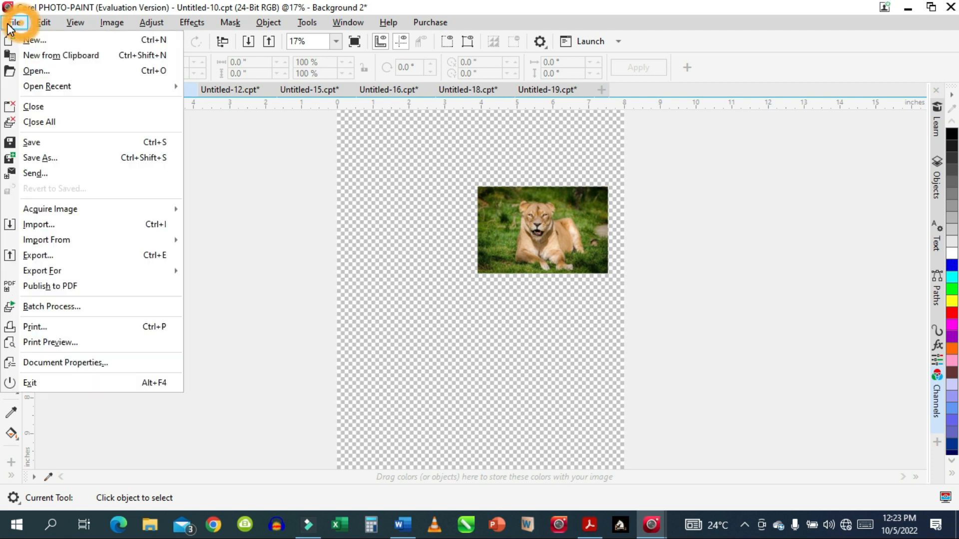
{"action": "left_click", "coordinate": [51, 226]}
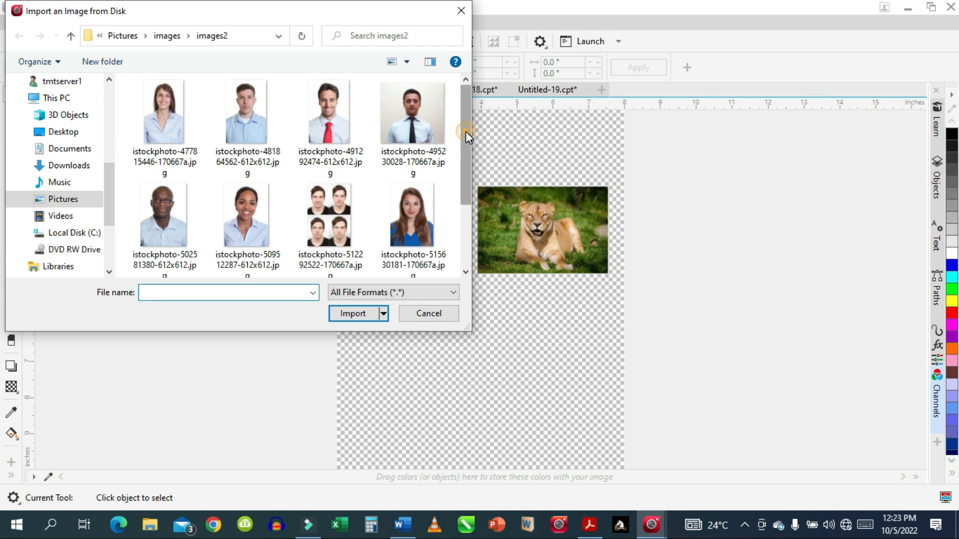
{"action": "scroll", "coordinate": [465, 131], "scroll_direction": "down", "scroll_amount": 2}
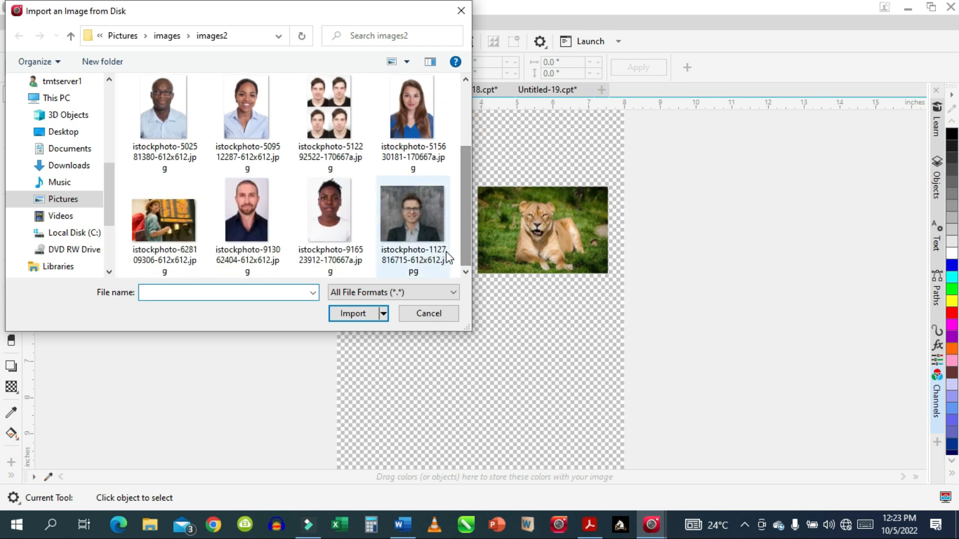
{"action": "left_click", "coordinate": [73, 36]}
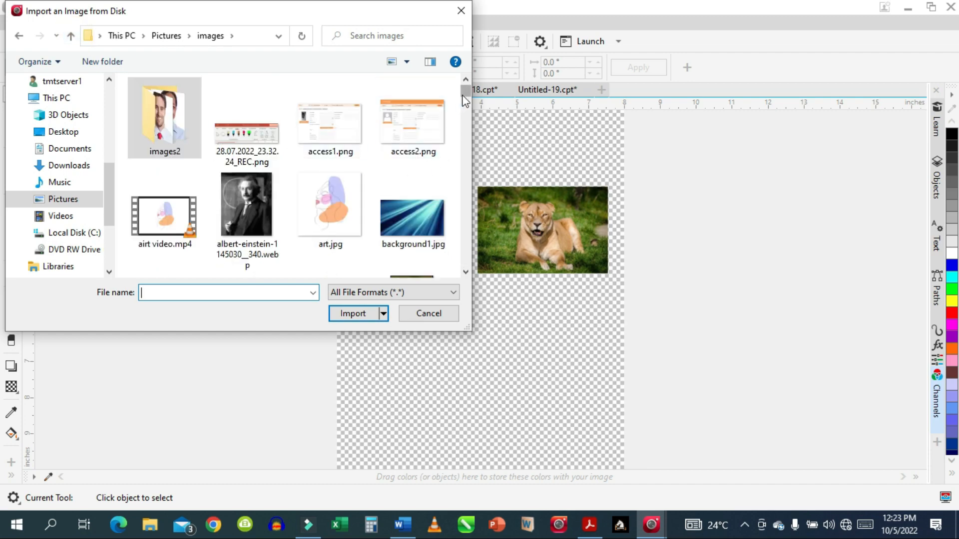
{"action": "left_click_drag", "start_coordinate": [465, 90], "coordinate": [431, 267]}
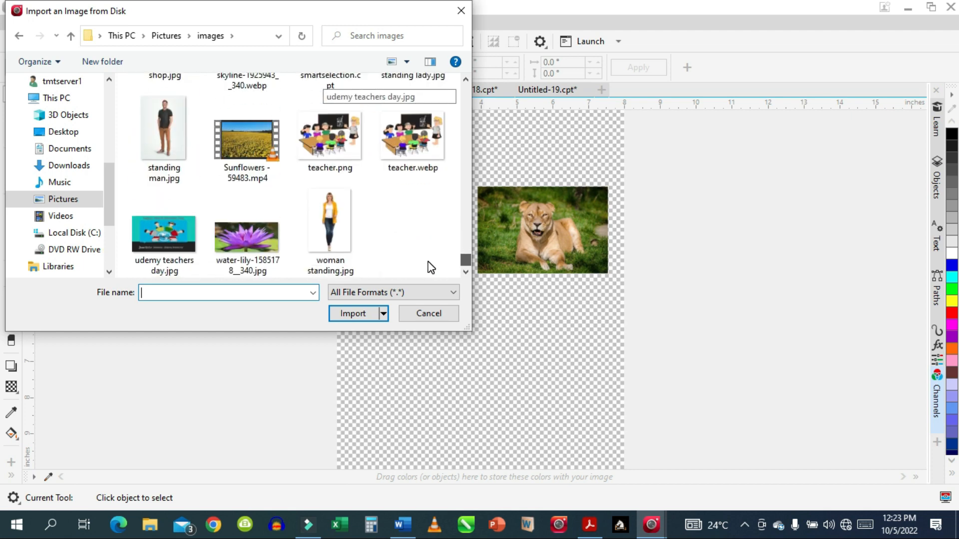
{"action": "double_click", "coordinate": [332, 231]}
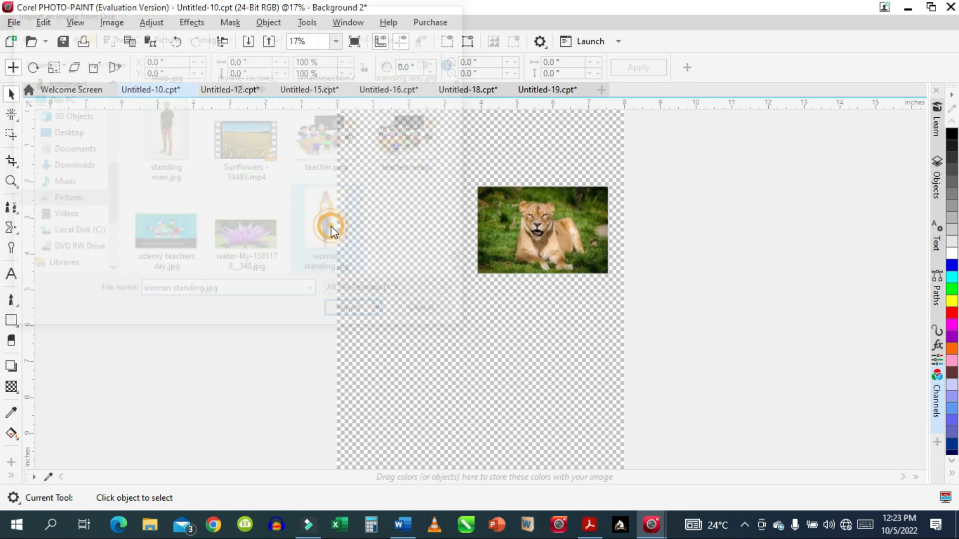
{"action": "left_click_drag", "start_coordinate": [372, 301], "coordinate": [489, 399]}
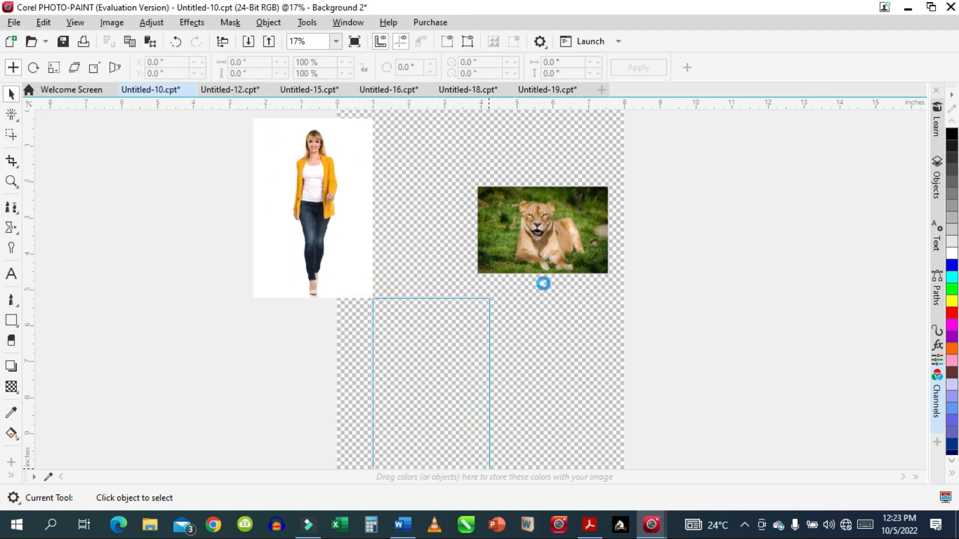
{"action": "left_click_drag", "start_coordinate": [533, 232], "coordinate": [401, 167]}
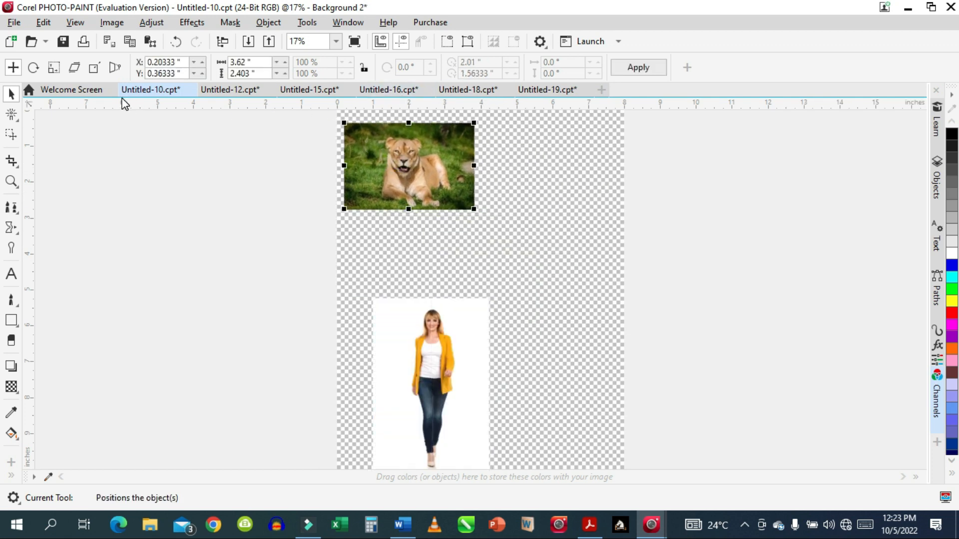
Step: Import fire2.jpg from the images folder and place it beside the standing woman photo
{"action": "left_click", "coordinate": [14, 22]}
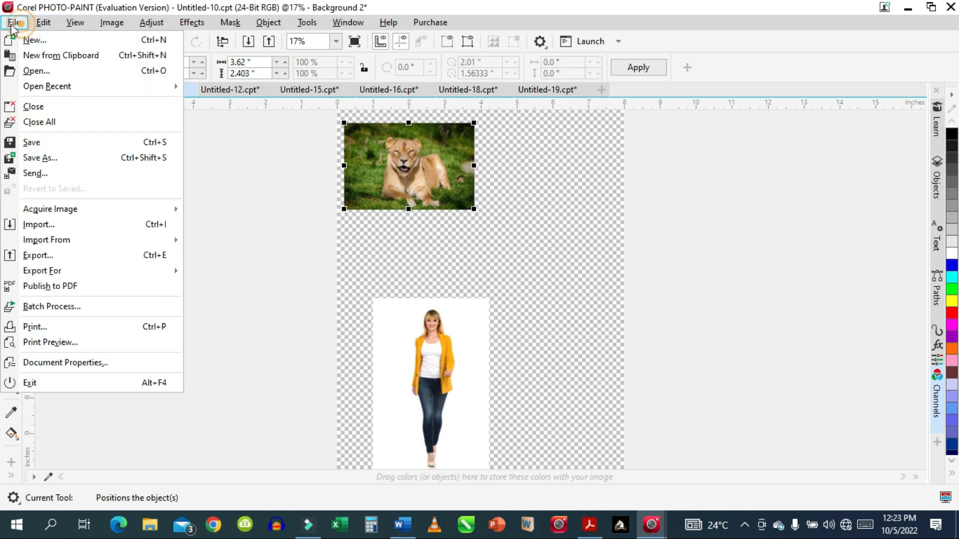
{"action": "left_click", "coordinate": [46, 227]}
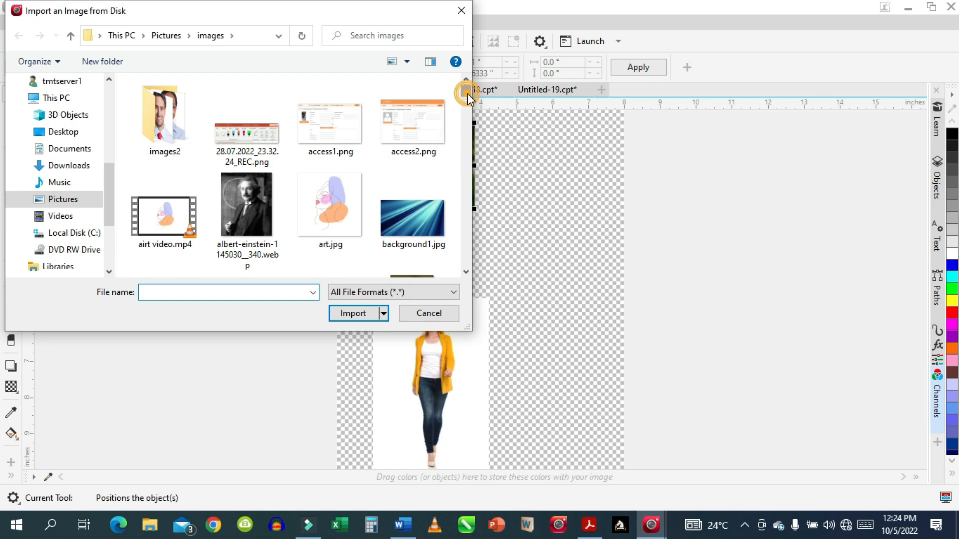
{"action": "left_click_drag", "start_coordinate": [467, 94], "coordinate": [461, 169]}
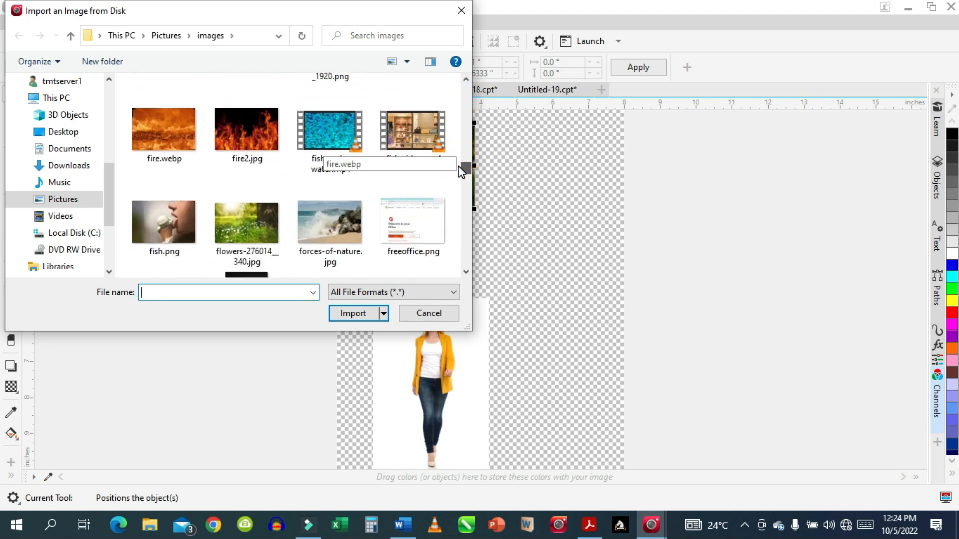
{"action": "double_click", "coordinate": [260, 136]}
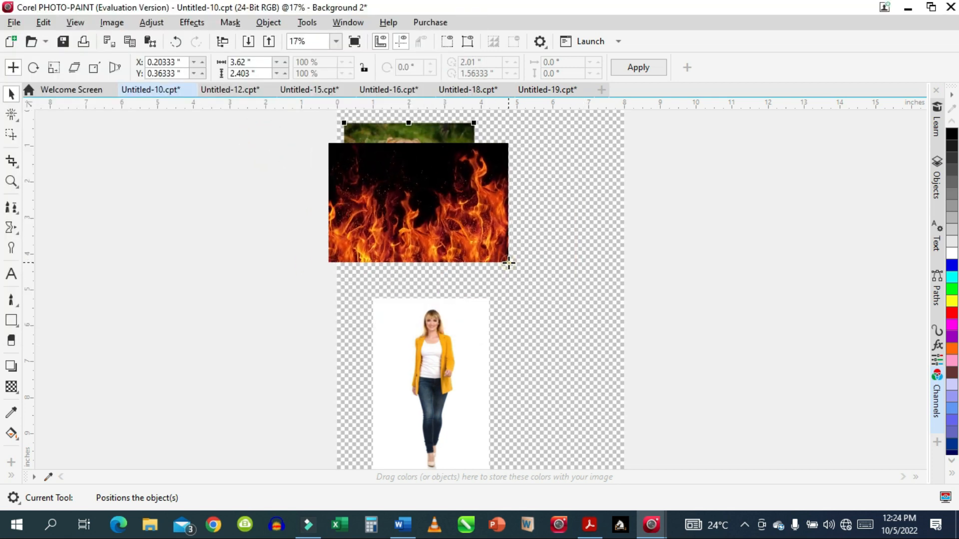
{"action": "left_click_drag", "start_coordinate": [508, 263], "coordinate": [574, 417]}
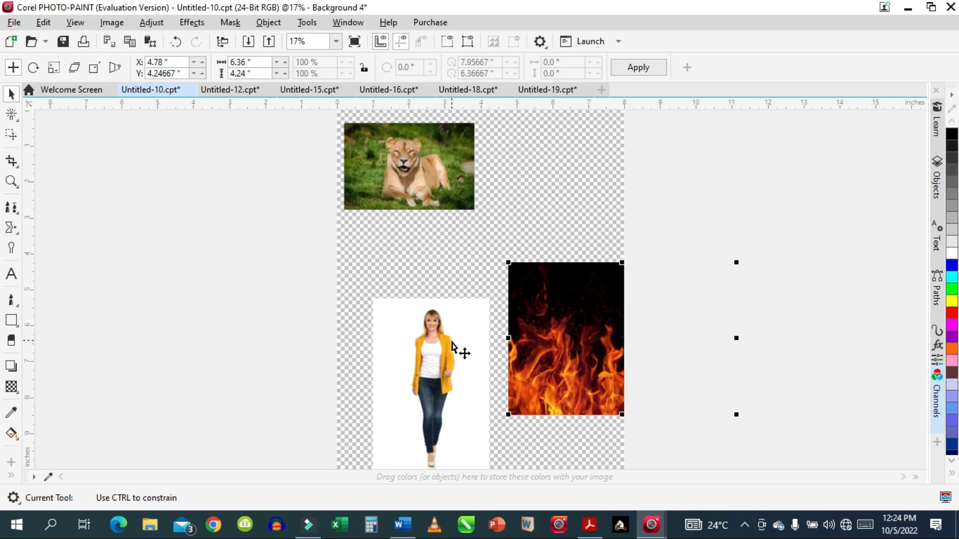
Step: Move the standing woman photo to the page's upper-right corner and the fire photo to the lower part, fully inside the page
{"action": "left_click_drag", "start_coordinate": [451, 334], "coordinate": [583, 155]}
{"action": "left_click", "coordinate": [567, 299]}
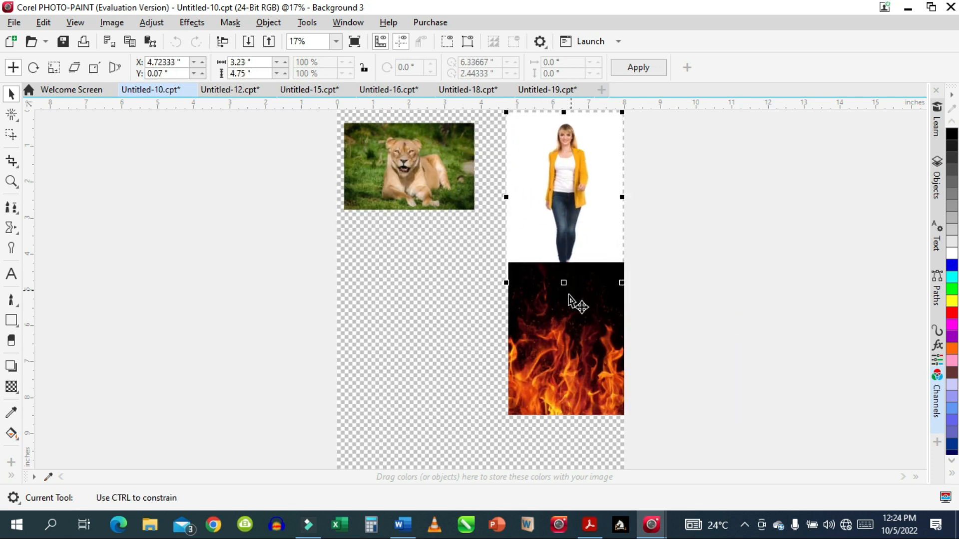
{"action": "left_click_drag", "start_coordinate": [561, 304], "coordinate": [439, 336]}
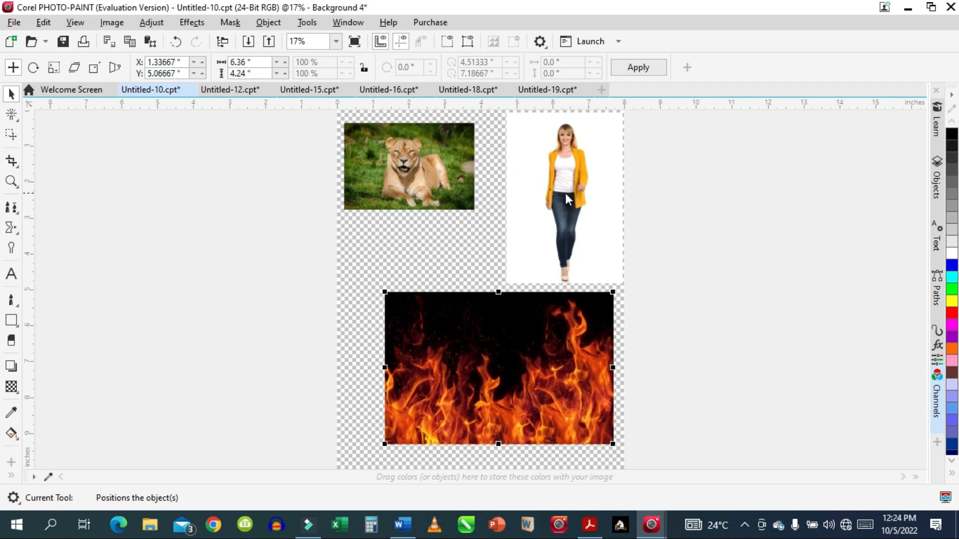
Step: Open the standing woman photo in Cutout Lab
{"action": "left_click", "coordinate": [546, 211]}
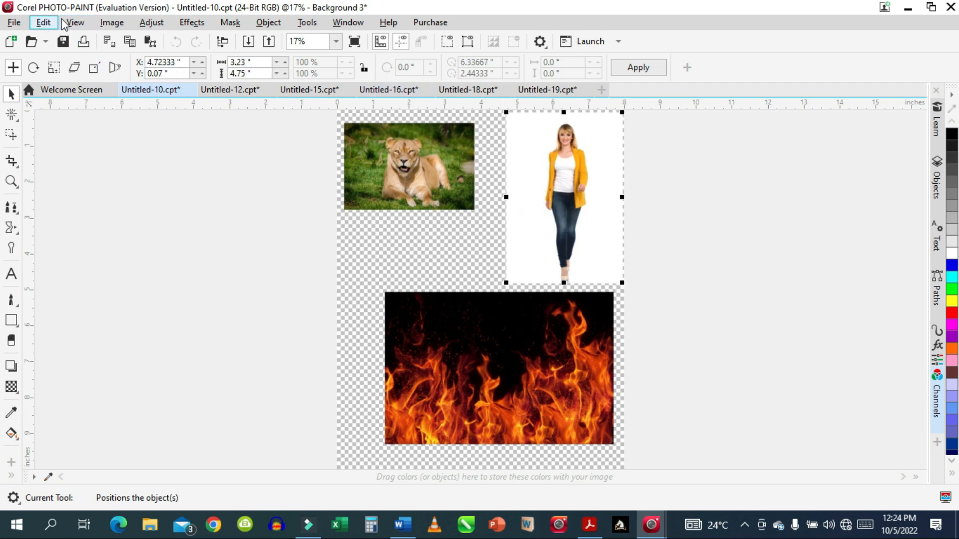
{"action": "left_click", "coordinate": [112, 22]}
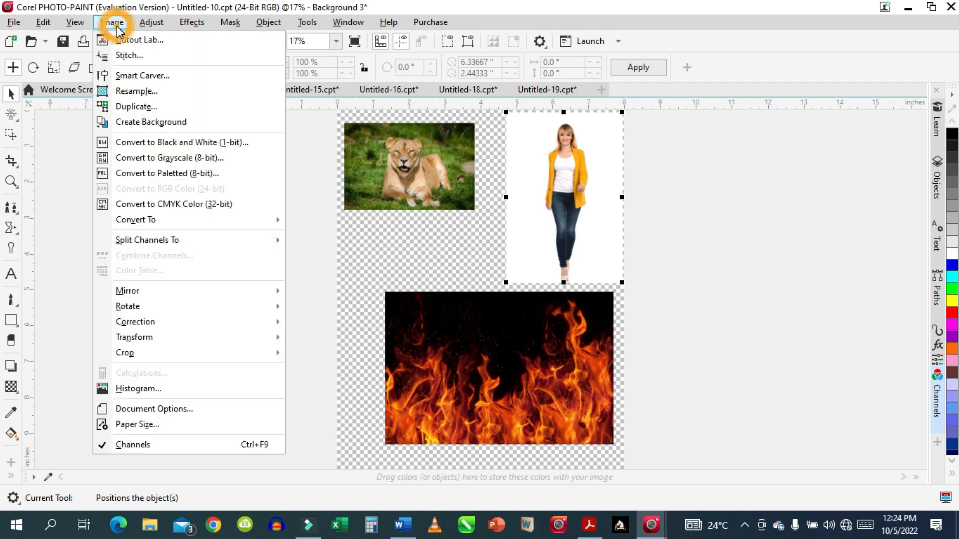
{"action": "left_click", "coordinate": [120, 40]}
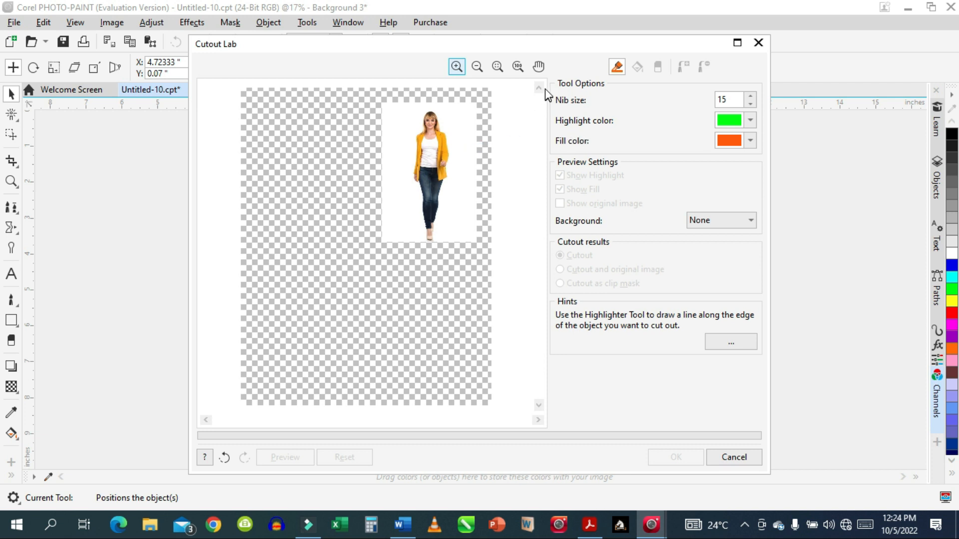
Step: Highlight the woman's whole outline with the Highlighter tool at nib size 15, going from her feet around her head and back
{"action": "left_click", "coordinate": [542, 67]}
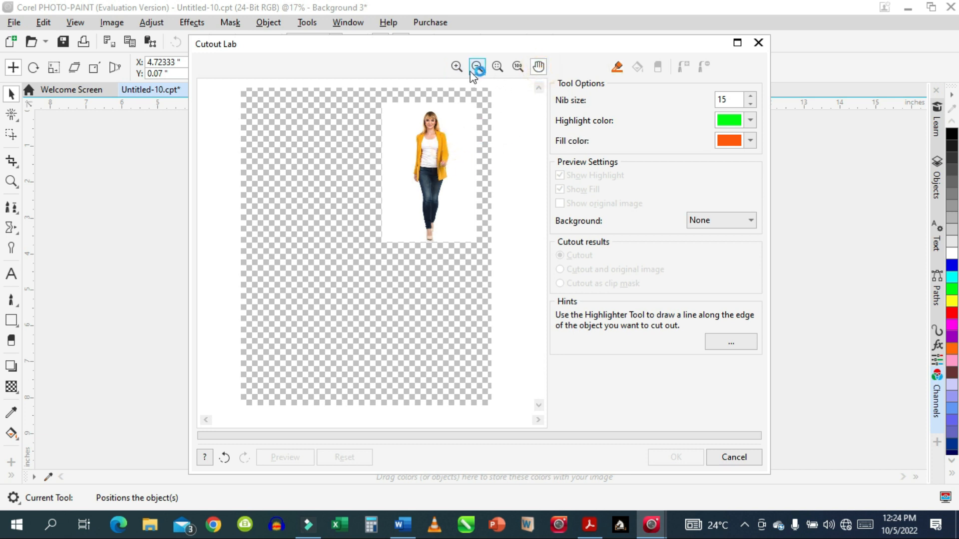
{"action": "left_click", "coordinate": [456, 67]}
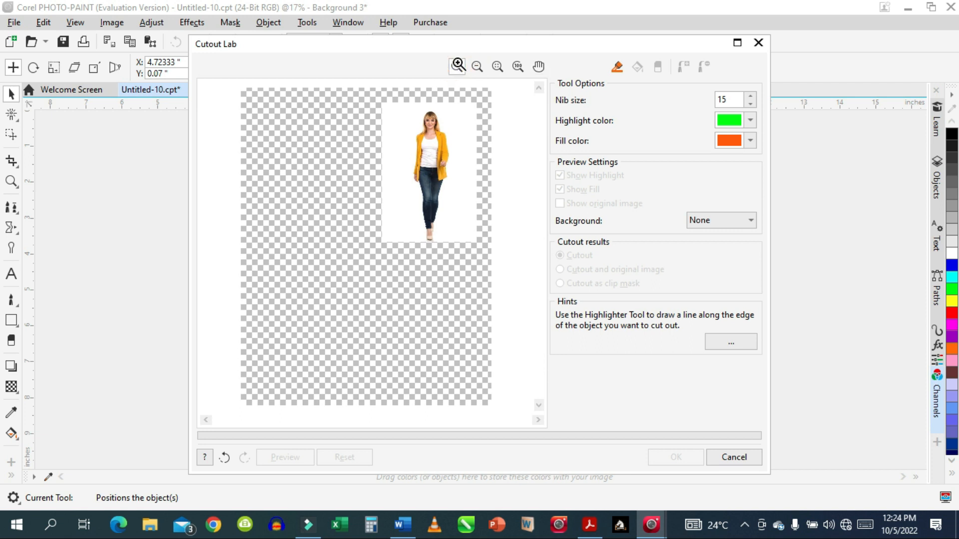
{"action": "left_click", "coordinate": [438, 166]}
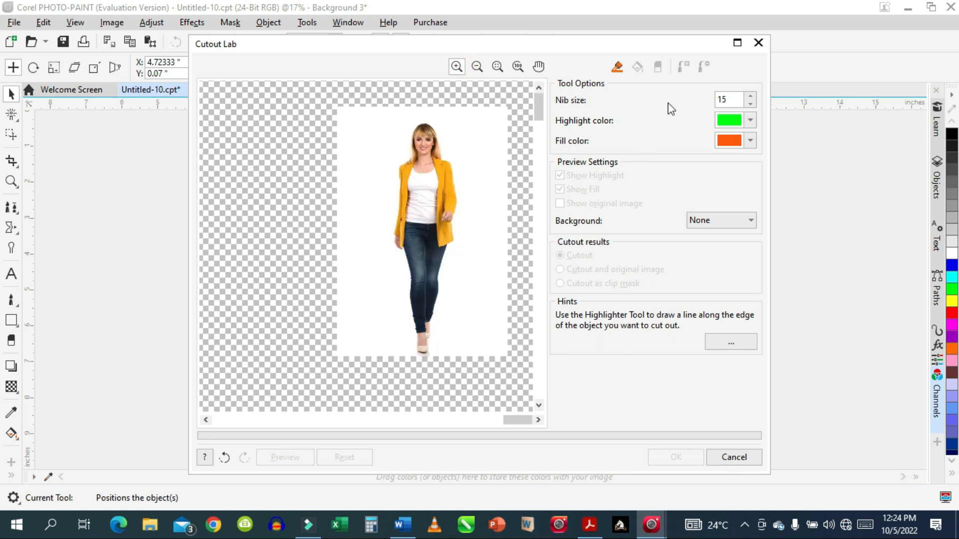
{"action": "left_click", "coordinate": [617, 67]}
{"action": "mouse_move", "coordinate": [418, 347]}
{"action": "left_mouse_down"}
{"action": "mouse_move", "coordinate": [408, 251]}
{"action": "mouse_move", "coordinate": [384, 241]}
{"action": "mouse_move", "coordinate": [399, 218]}
{"action": "mouse_move", "coordinate": [418, 122]}
{"action": "left_mouse_up"}
{"action": "mouse_move", "coordinate": [427, 125]}
{"action": "left_mouse_down"}
{"action": "mouse_move", "coordinate": [445, 139]}
{"action": "mouse_move", "coordinate": [458, 206]}
{"action": "mouse_move", "coordinate": [426, 350]}
{"action": "left_mouse_up"}
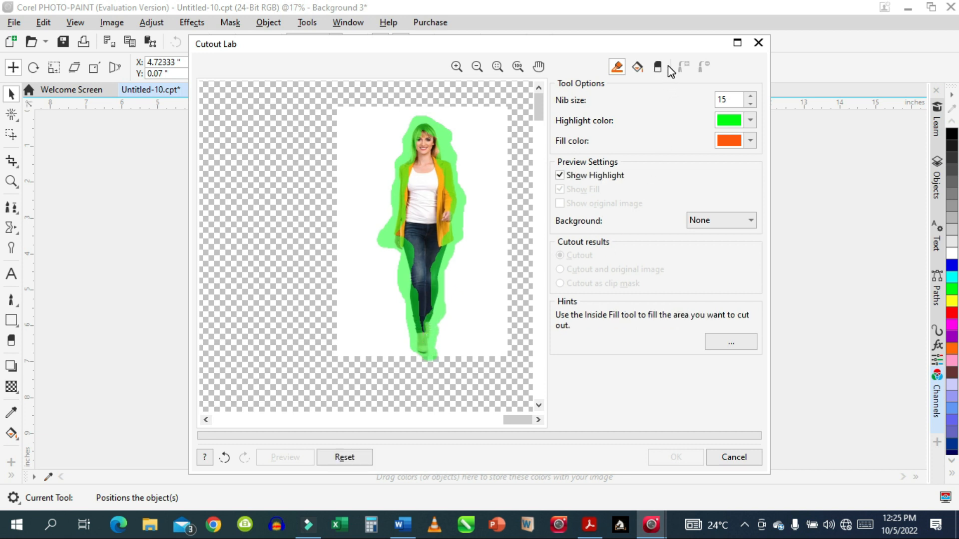
Step: Erase excess highlight from the woman's jacket with the Eraser tool and reduce its nib size to 6
{"action": "left_click", "coordinate": [657, 67]}
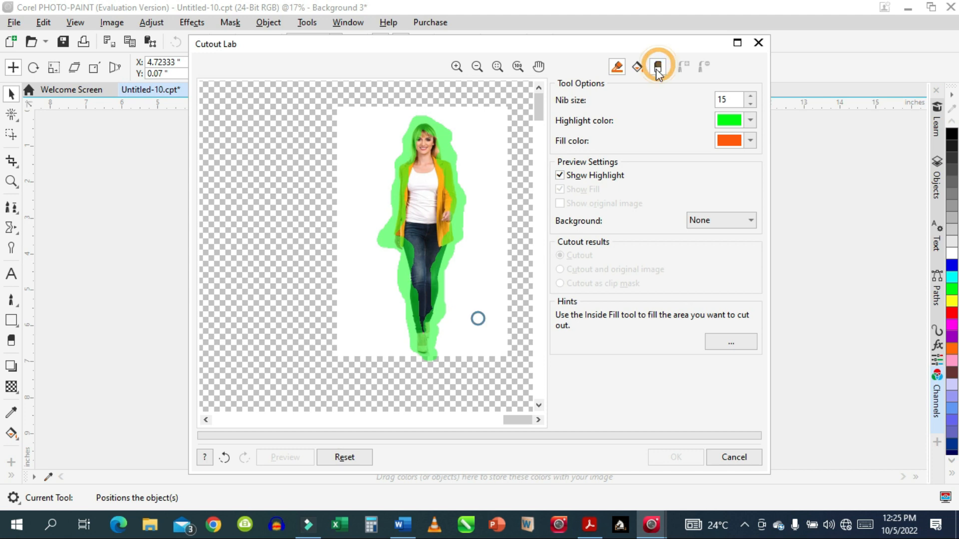
{"action": "left_click", "coordinate": [440, 170]}
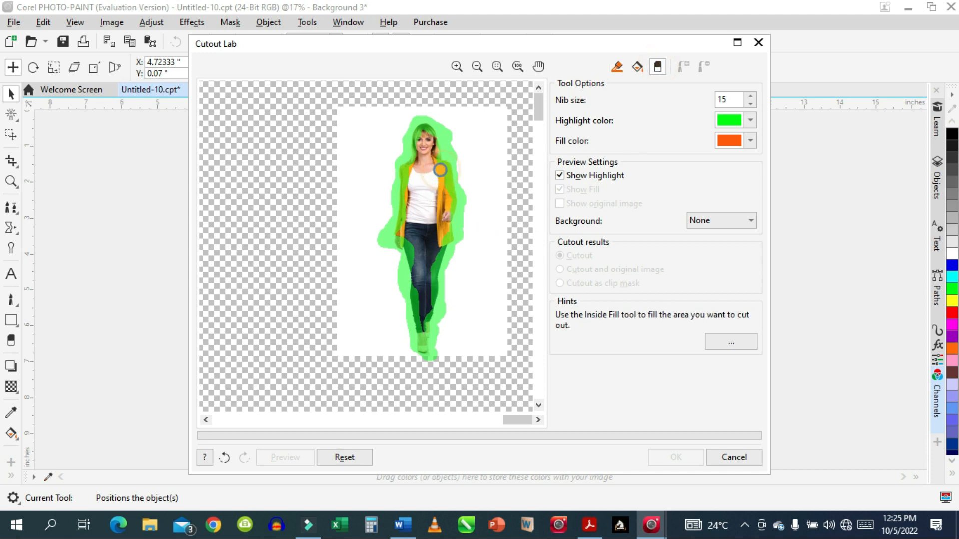
{"action": "left_click", "coordinate": [445, 184]}
{"action": "left_click", "coordinate": [658, 68]}
{"action": "left_click", "coordinate": [749, 105]}
{"action": "left_click", "coordinate": [750, 106]}
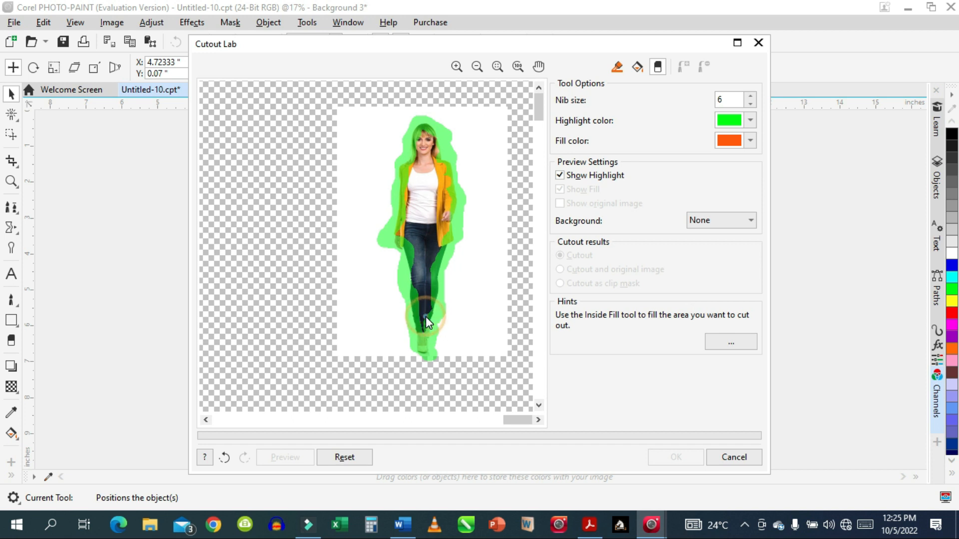
Step: Fill the inside of the highlighted woman with the Inside Fill tool, preview the result and accept it as Cutout
{"action": "left_click_drag", "start_coordinate": [426, 317], "coordinate": [425, 322]}
{"action": "left_click", "coordinate": [637, 66]}
{"action": "left_click", "coordinate": [425, 202]}
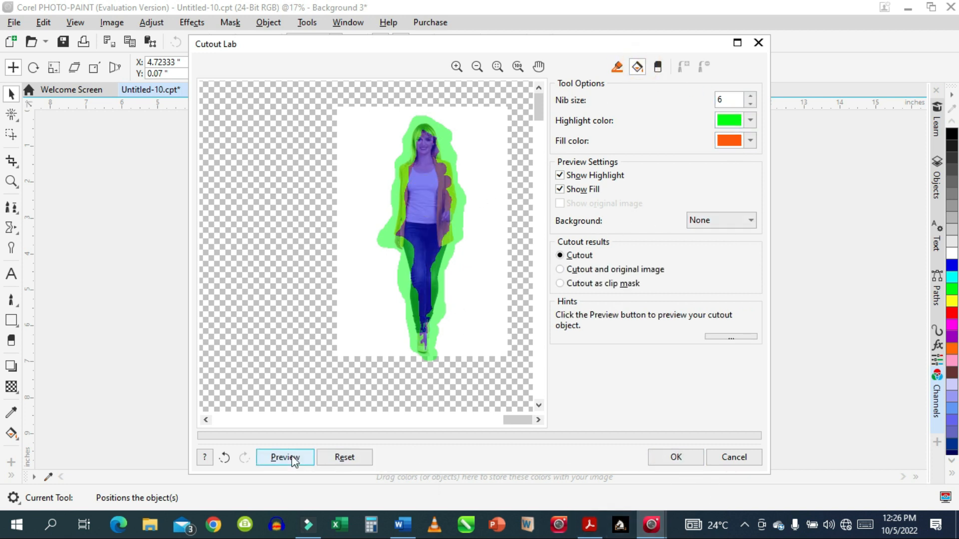
{"action": "left_click", "coordinate": [288, 455]}
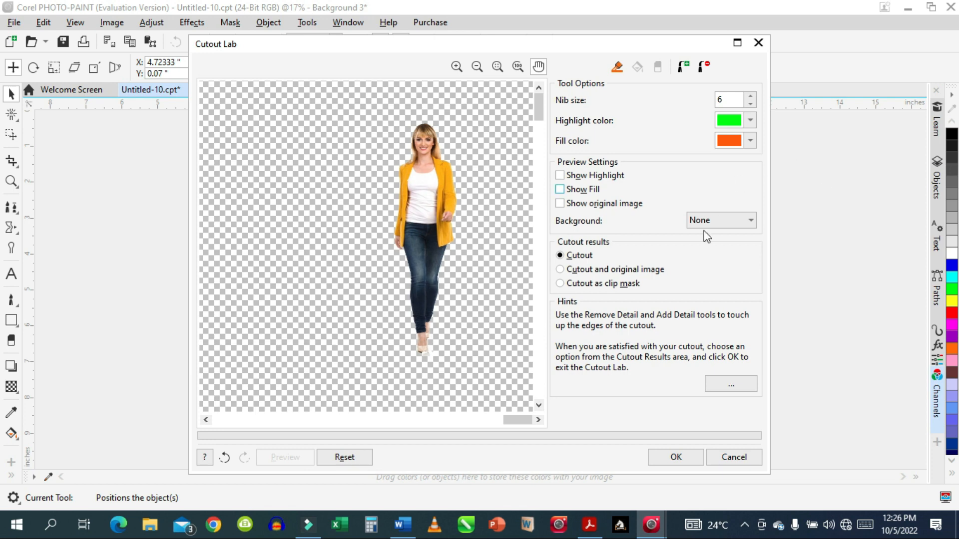
{"action": "left_click", "coordinate": [676, 459]}
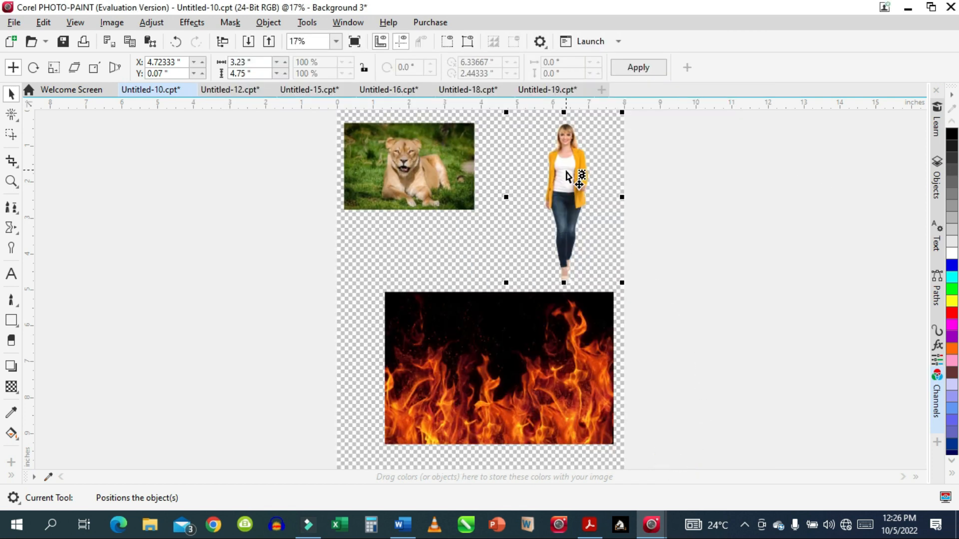
Step: Place the woman cutout over the left half of the fire photo, ordered to the front, and show the Objects list
{"action": "left_click_drag", "start_coordinate": [568, 176], "coordinate": [453, 326]}
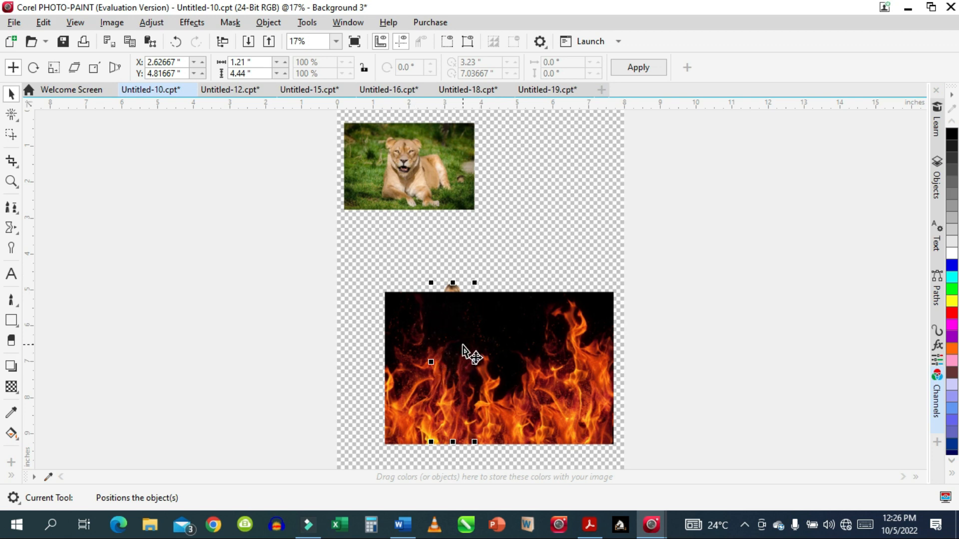
{"action": "left_click", "coordinate": [268, 22]}
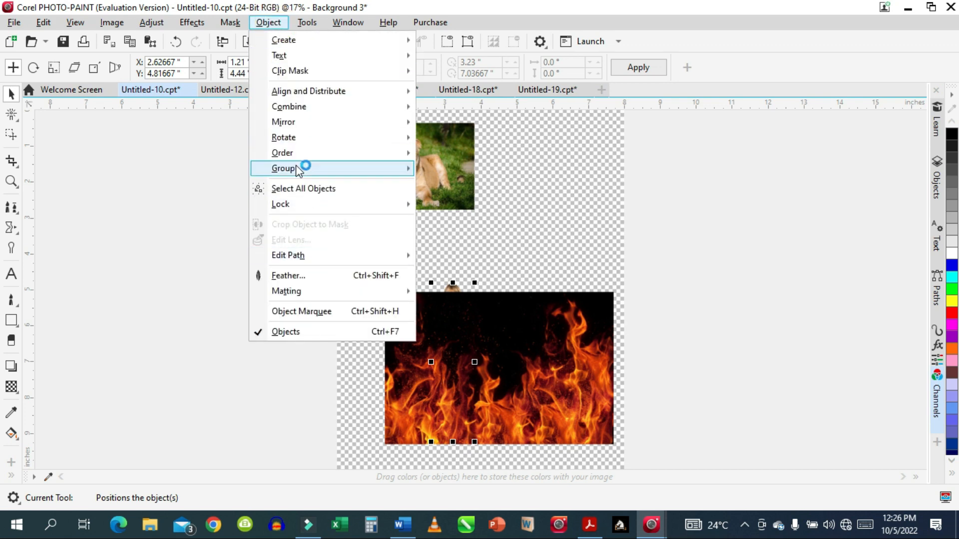
{"action": "mouse_move", "coordinate": [340, 157]}
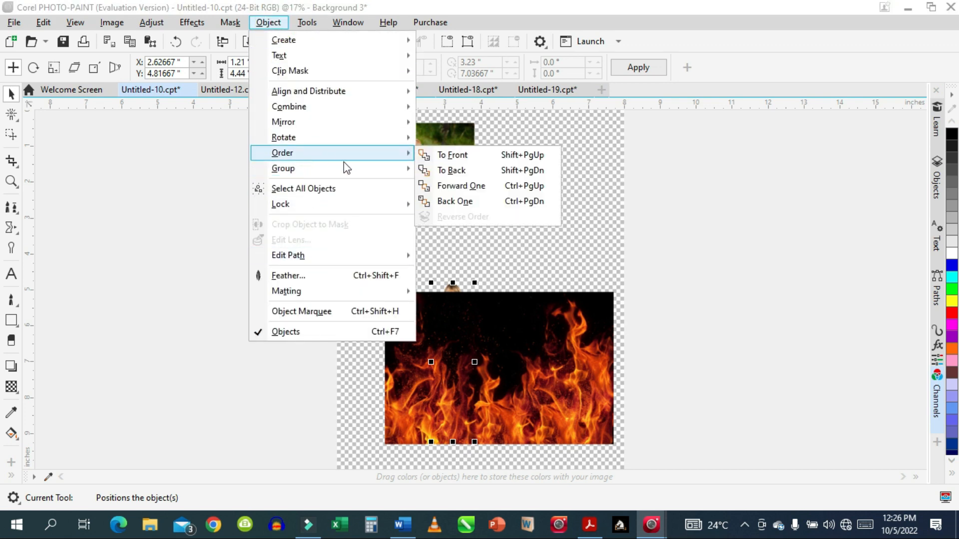
{"action": "left_click", "coordinate": [463, 154]}
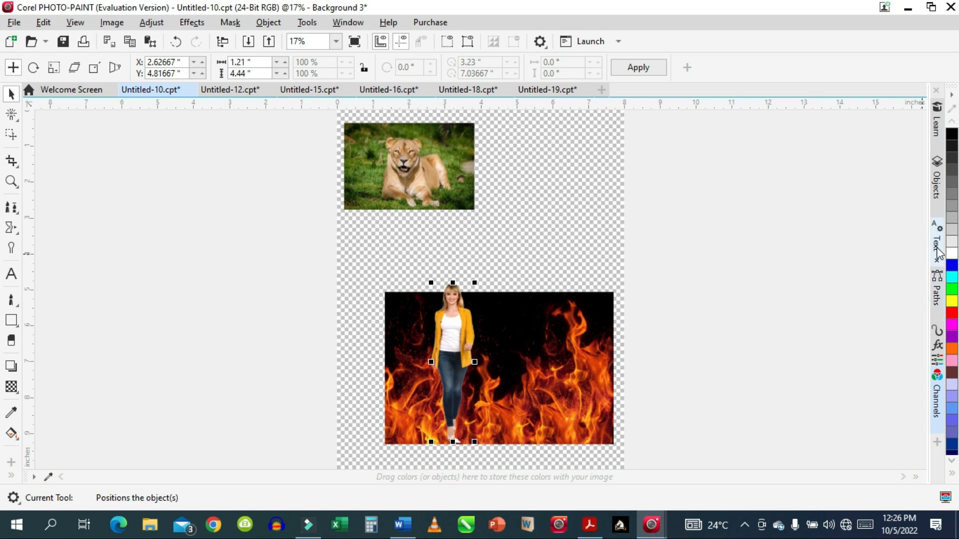
{"action": "left_click", "coordinate": [937, 187]}
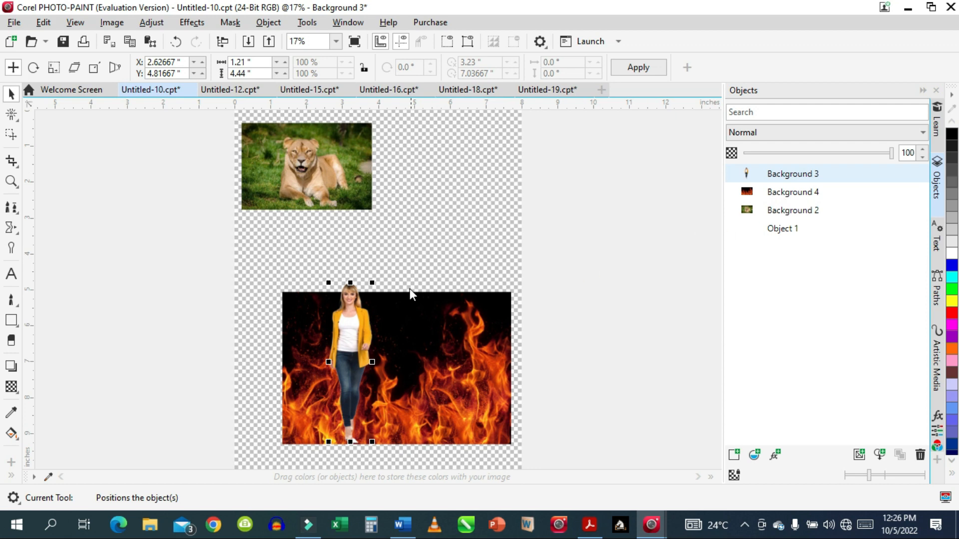
Step: Scale the woman cutout to about 1.05 by 3.83 inches and stand it near the fire photo's centre, feet at its lower edge
{"action": "left_click_drag", "start_coordinate": [375, 282], "coordinate": [329, 365]}
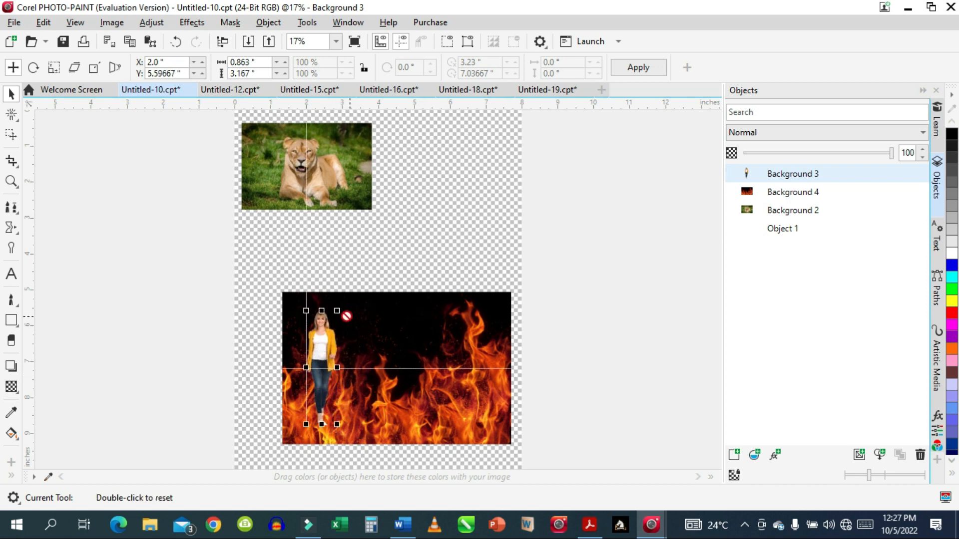
{"action": "left_click", "coordinate": [644, 68]}
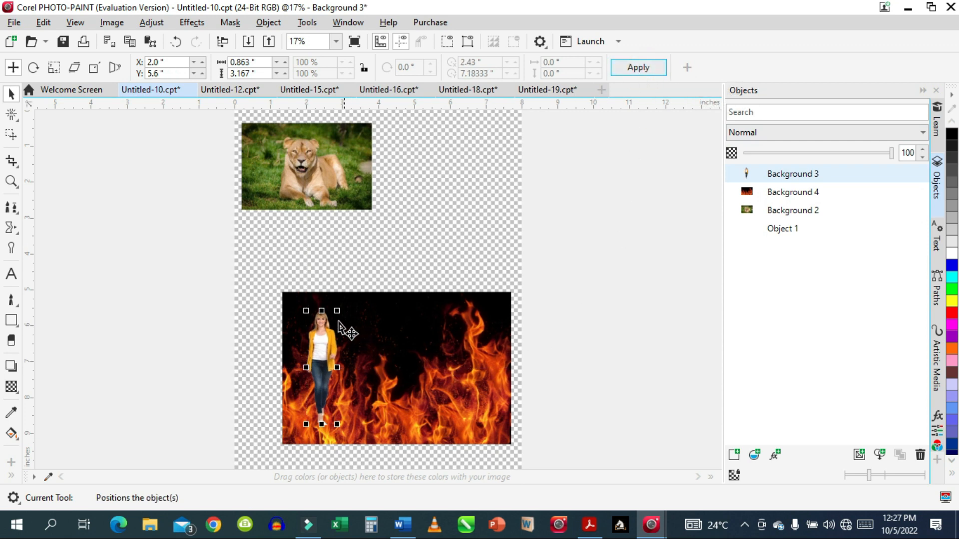
{"action": "left_click_drag", "start_coordinate": [337, 311], "coordinate": [362, 290]}
{"action": "left_click_drag", "start_coordinate": [326, 337], "coordinate": [378, 339]}
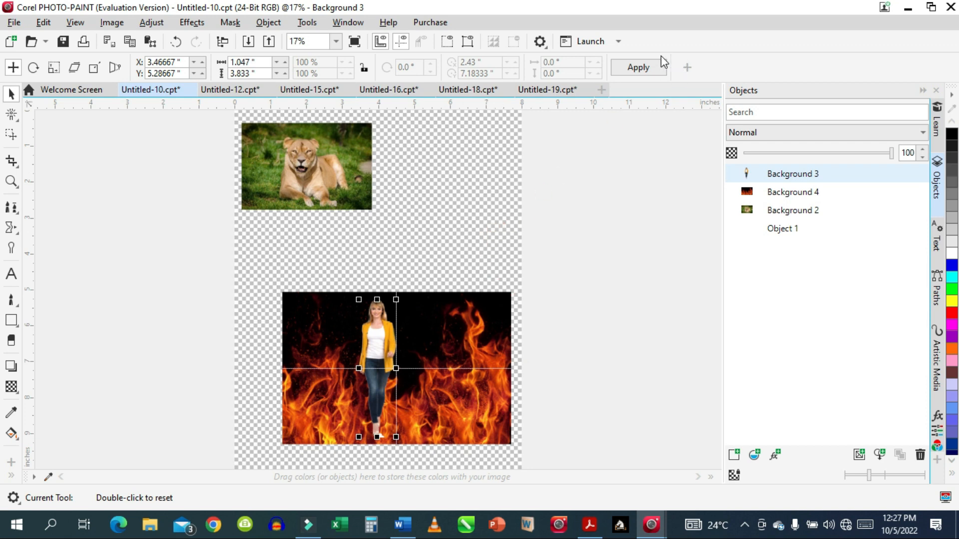
{"action": "left_click", "coordinate": [641, 66]}
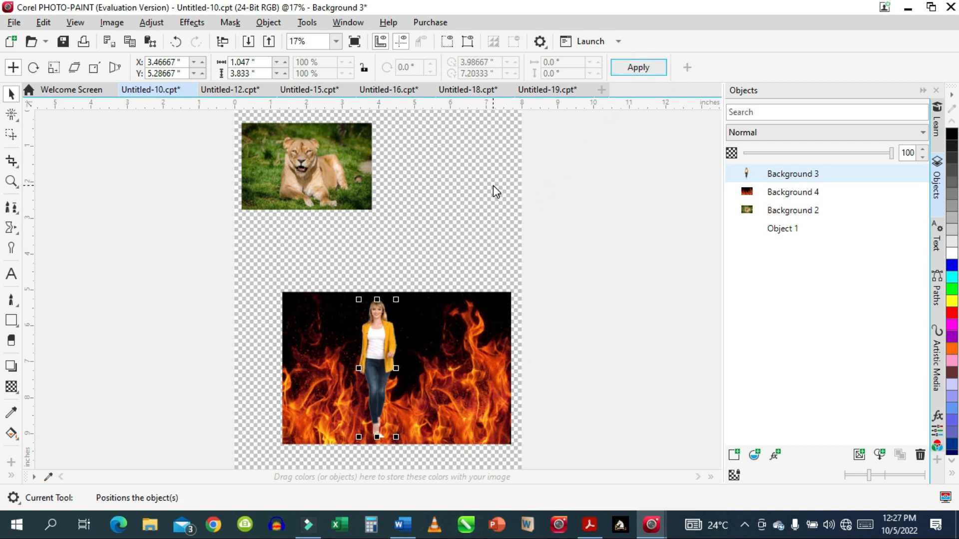
{"action": "left_click", "coordinate": [453, 208]}
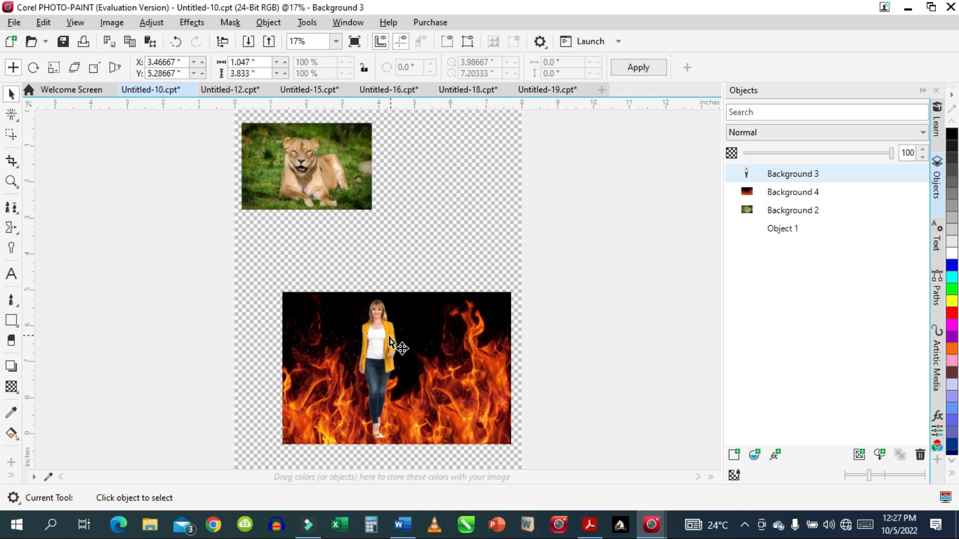
{"action": "left_click_drag", "start_coordinate": [380, 344], "coordinate": [381, 352]}
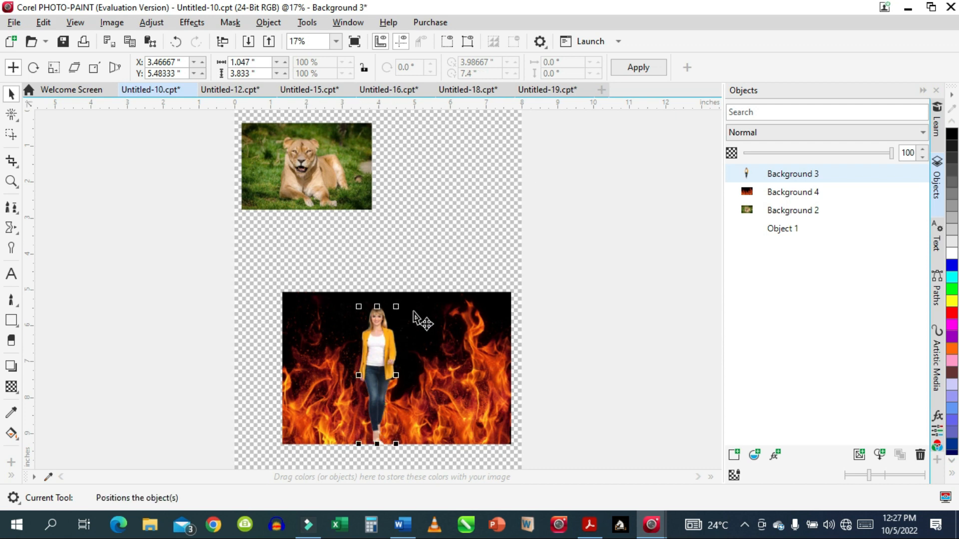
{"action": "left_click", "coordinate": [445, 223]}
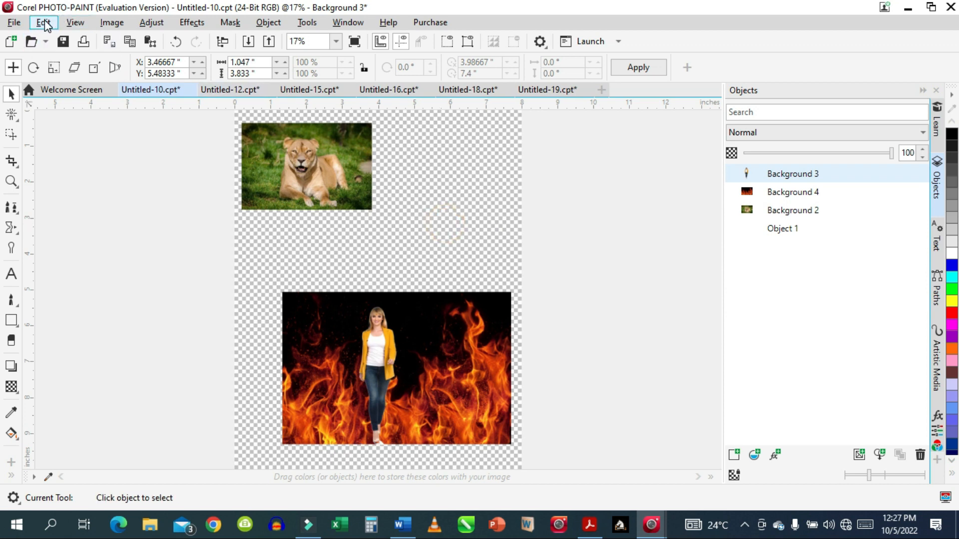
Step: Delete the woman cutout and the fire photo together, keeping the lioness photo on the page
{"action": "left_click_drag", "start_coordinate": [248, 243], "coordinate": [520, 464]}
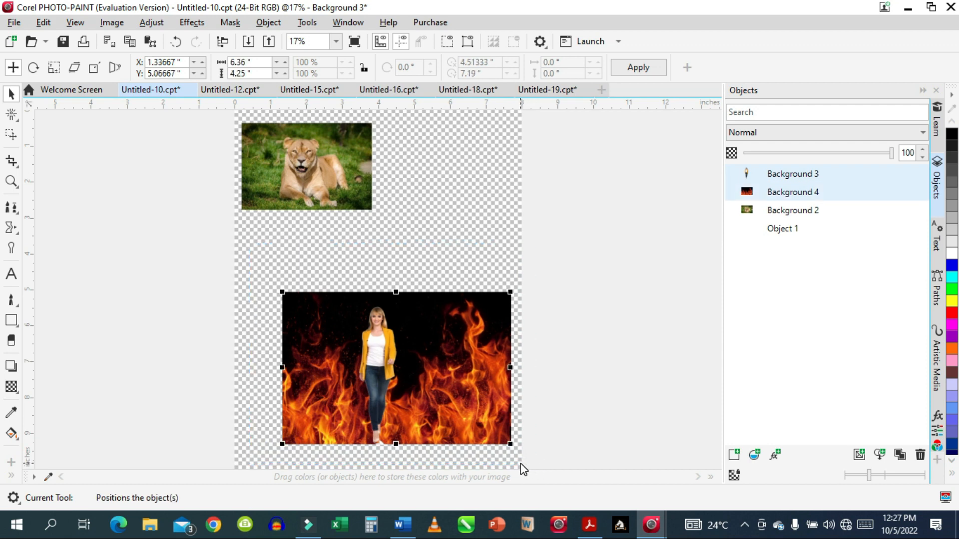
{"action": "key", "text": "Delete"}
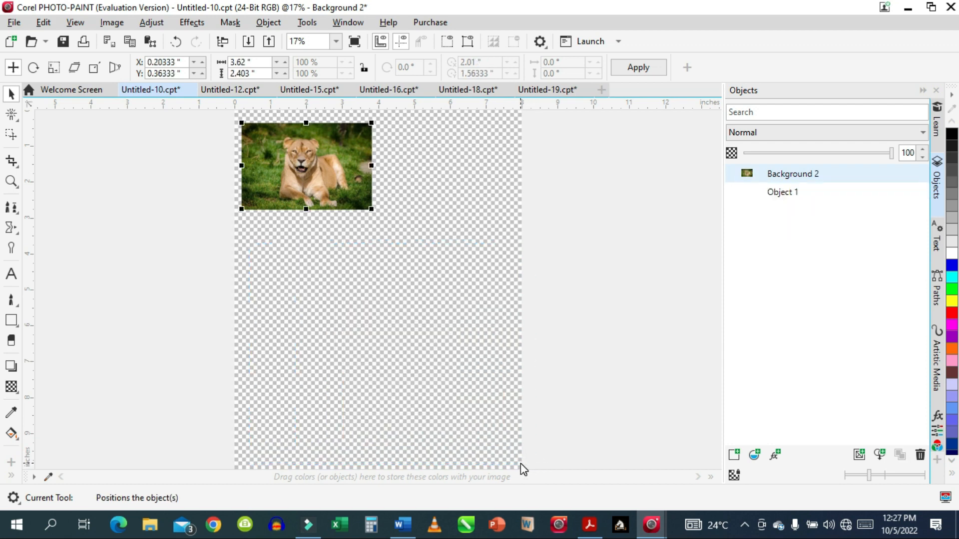
{"action": "left_click", "coordinate": [107, 23]}
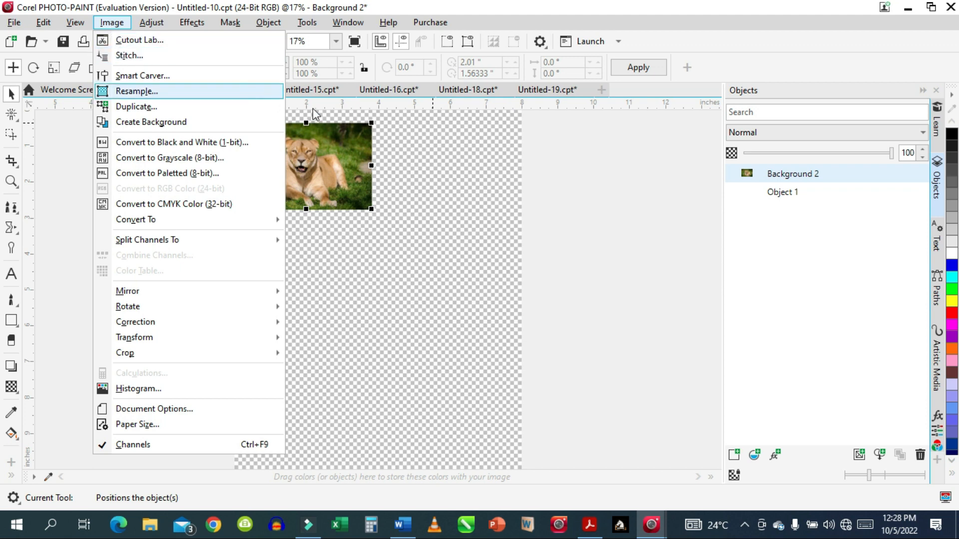
{"action": "left_click", "coordinate": [411, 166]}
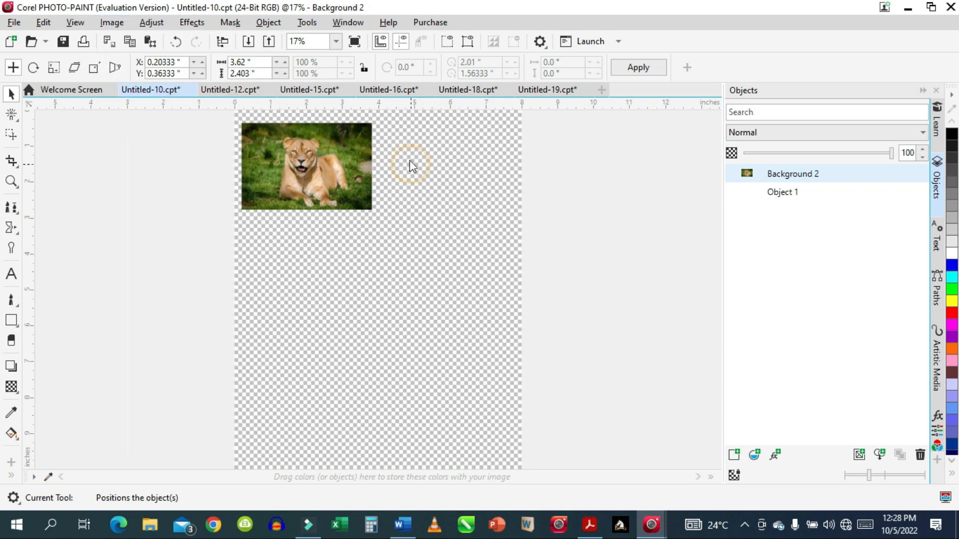
Step: Switch to Untitled-12.cpt and start Stitch with Untitled-10.cpt and Untitled-12.cpt as the selected files
{"action": "left_click", "coordinate": [163, 91]}
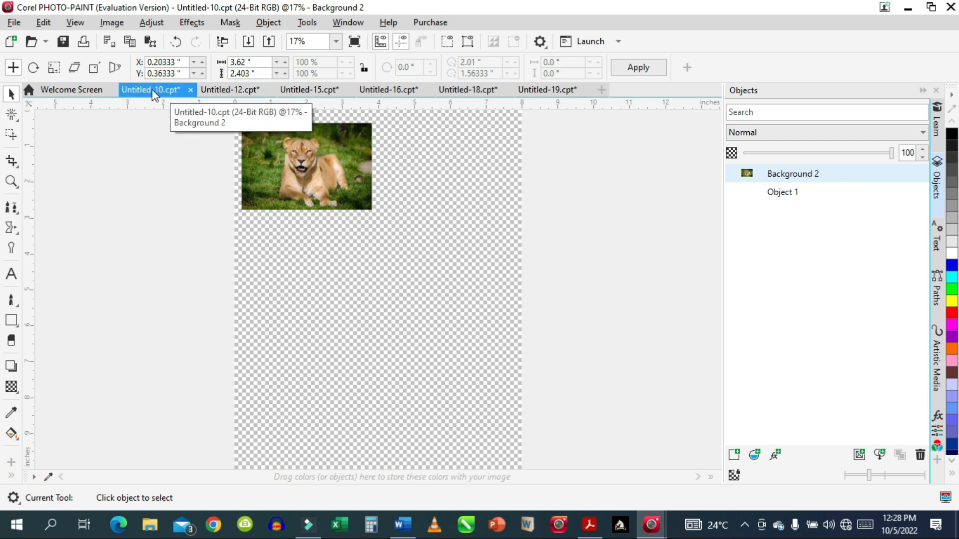
{"action": "left_click", "coordinate": [213, 91]}
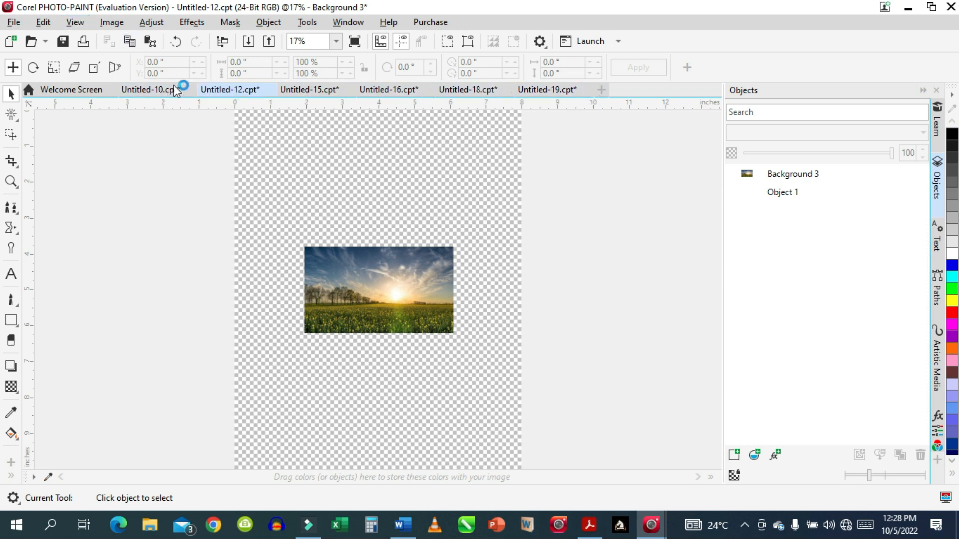
{"action": "left_click", "coordinate": [112, 23]}
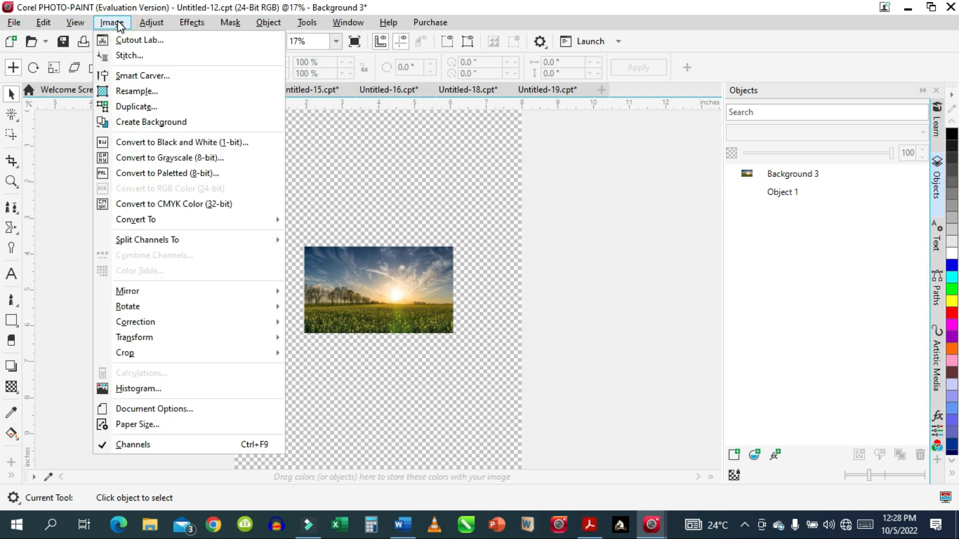
{"action": "left_click", "coordinate": [122, 57]}
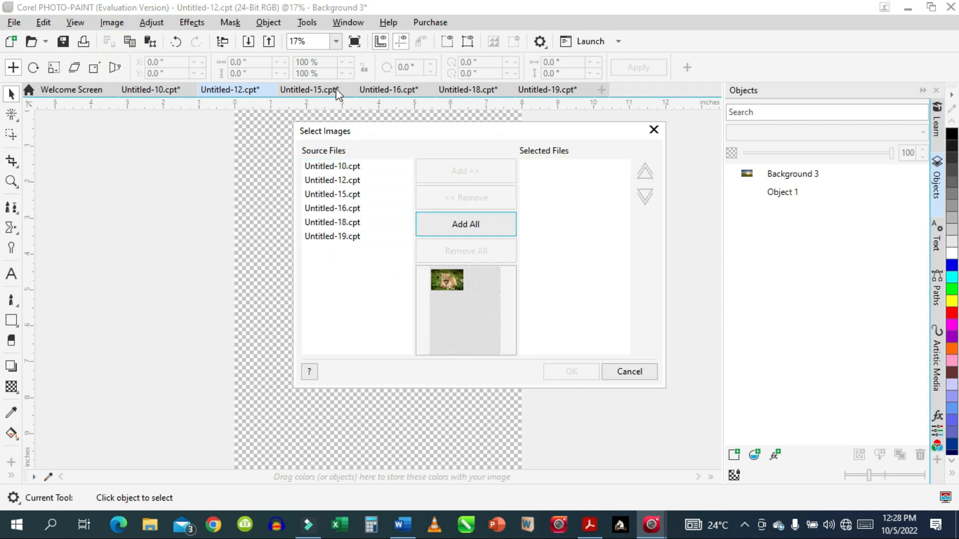
{"action": "left_click", "coordinate": [336, 166]}
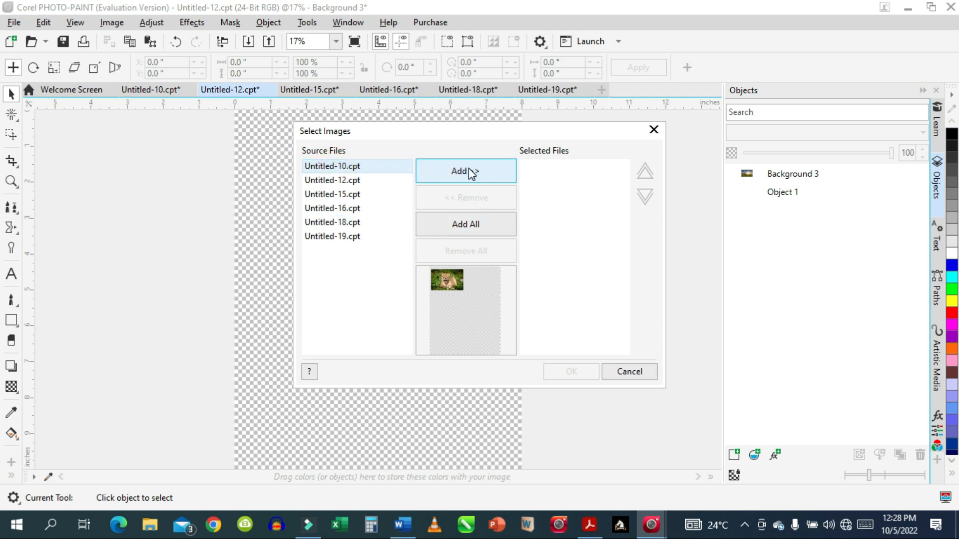
{"action": "left_click", "coordinate": [451, 173]}
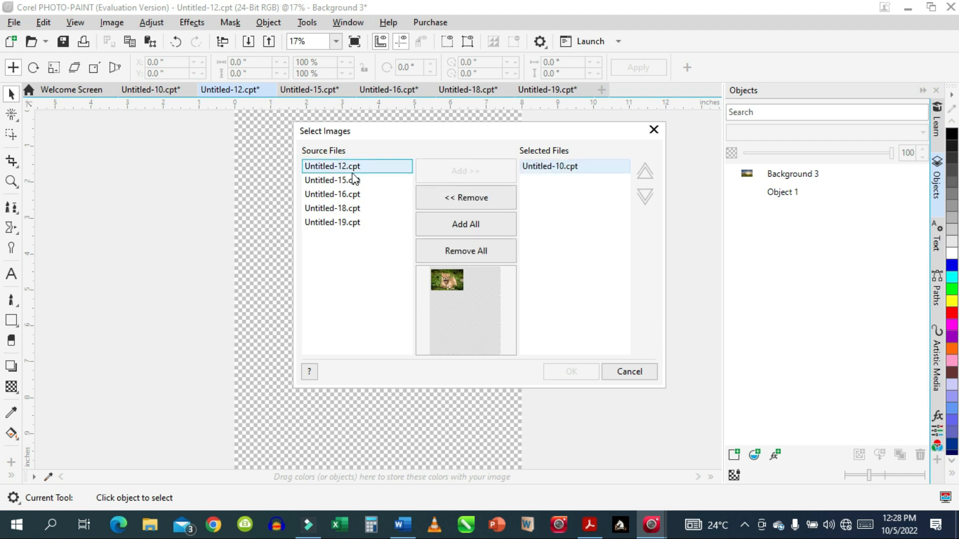
{"action": "left_click", "coordinate": [346, 170]}
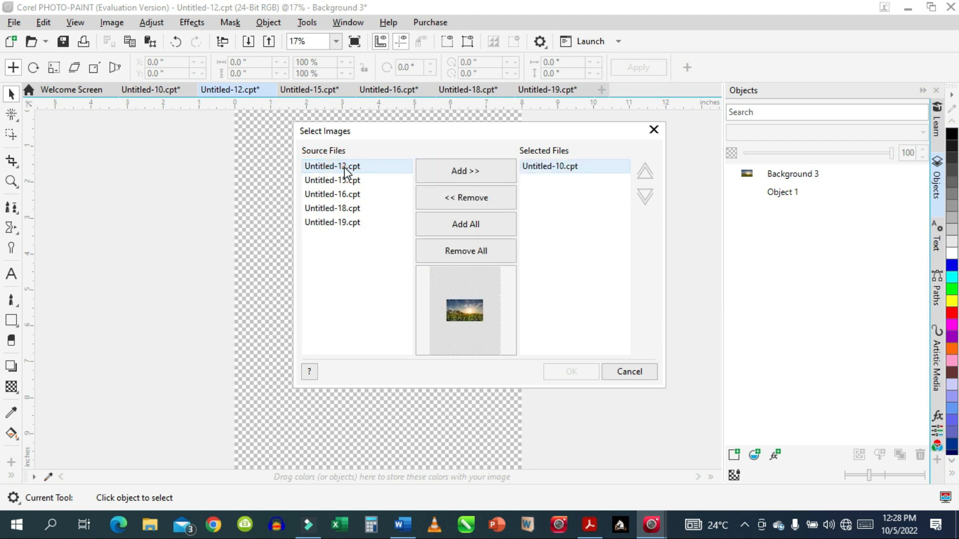
{"action": "left_click", "coordinate": [457, 173]}
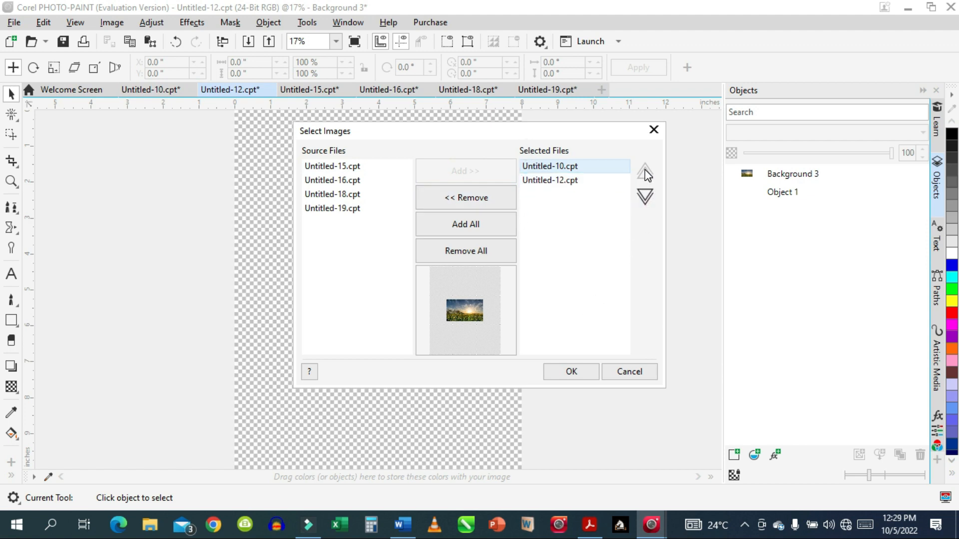
{"action": "left_click", "coordinate": [573, 372]}
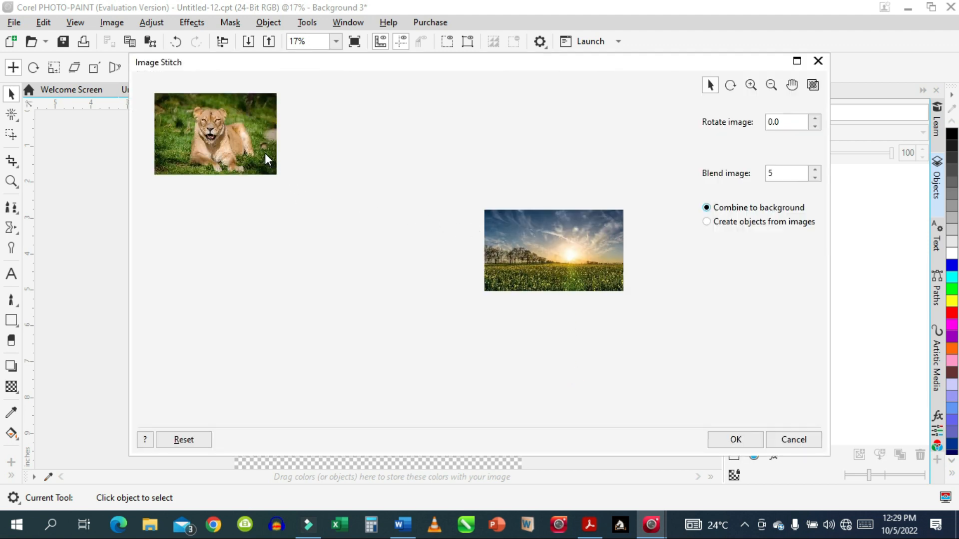
Step: Join the lioness image edge to edge with the sunset image's left side and check the seam in the inverted overlap view
{"action": "left_click_drag", "start_coordinate": [265, 153], "coordinate": [468, 267]}
{"action": "left_click_drag", "start_coordinate": [570, 268], "coordinate": [565, 268]}
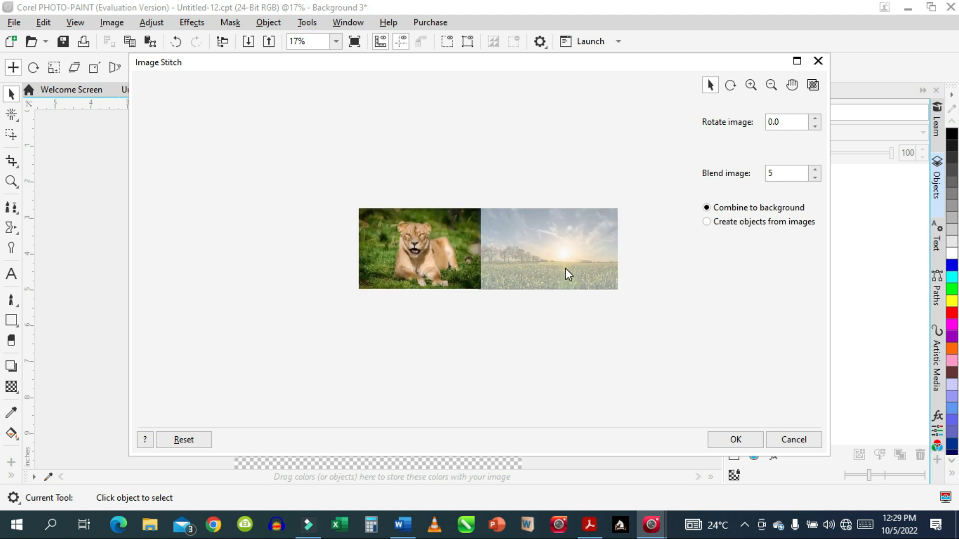
{"action": "left_click", "coordinate": [813, 85]}
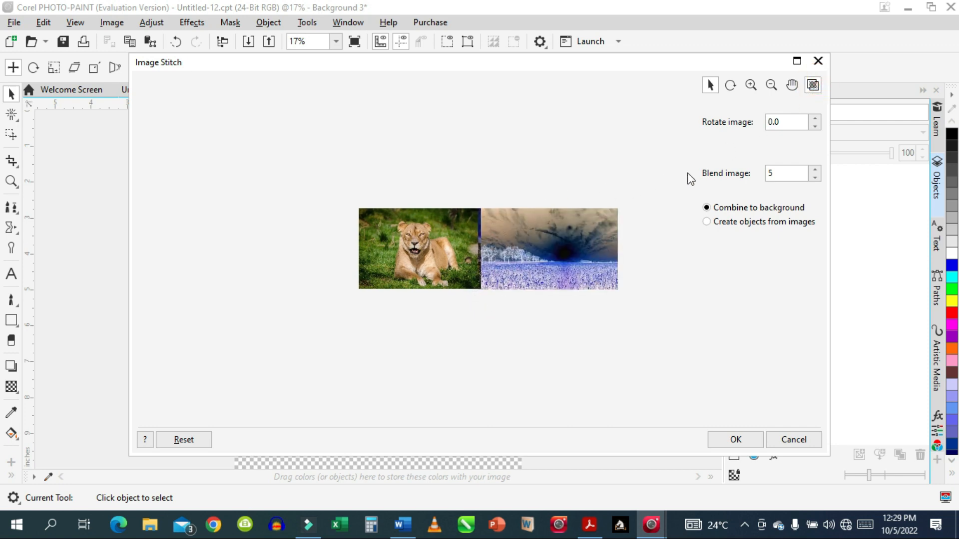
{"action": "left_click", "coordinate": [813, 85]}
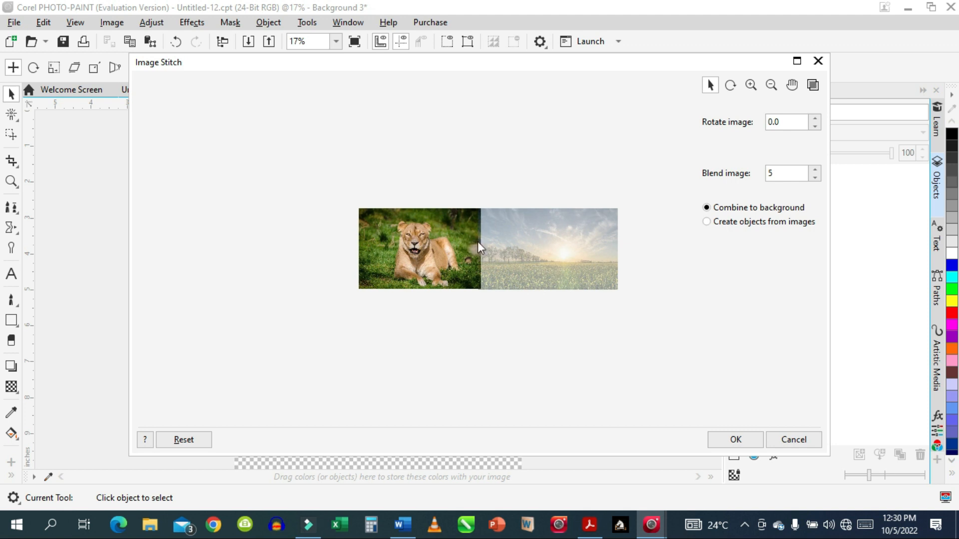
Step: Stitch the two images with the Create objects from images option and inspect the joined photos up close
{"action": "left_click", "coordinate": [707, 222]}
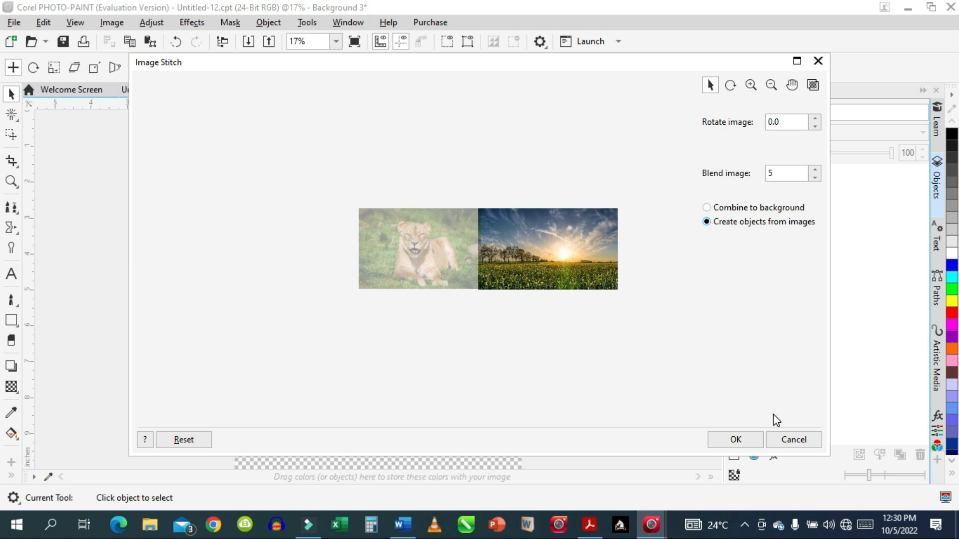
{"action": "left_click", "coordinate": [735, 440]}
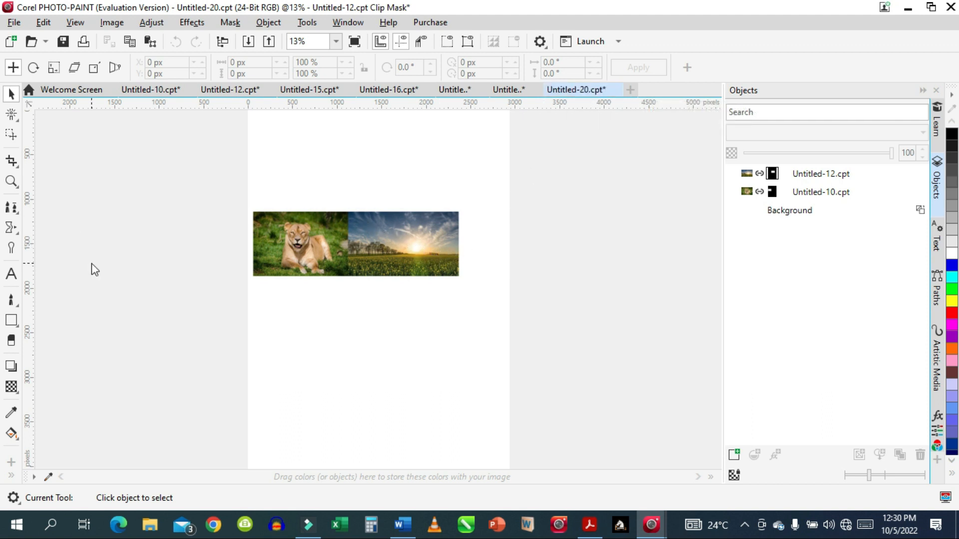
{"action": "left_click", "coordinate": [12, 182]}
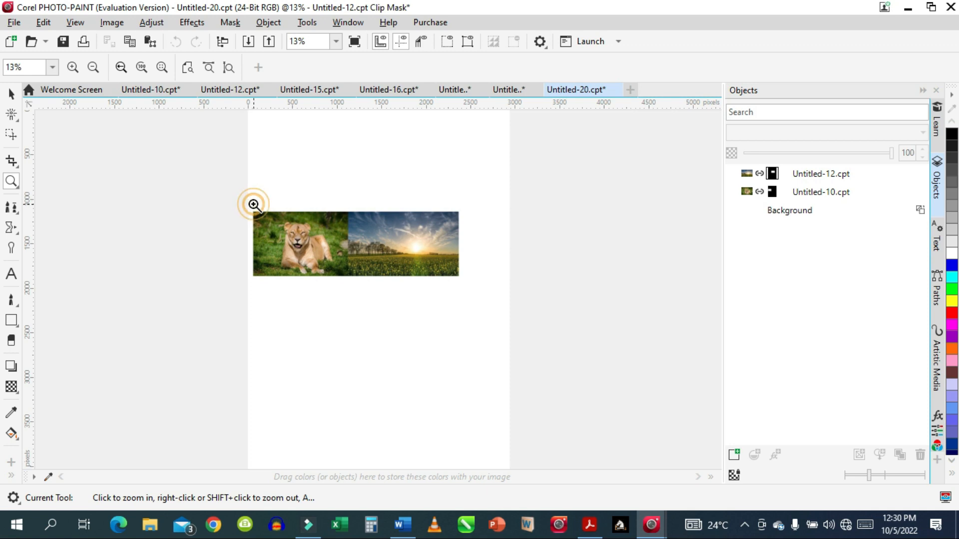
{"action": "left_click_drag", "start_coordinate": [254, 205], "coordinate": [475, 297]}
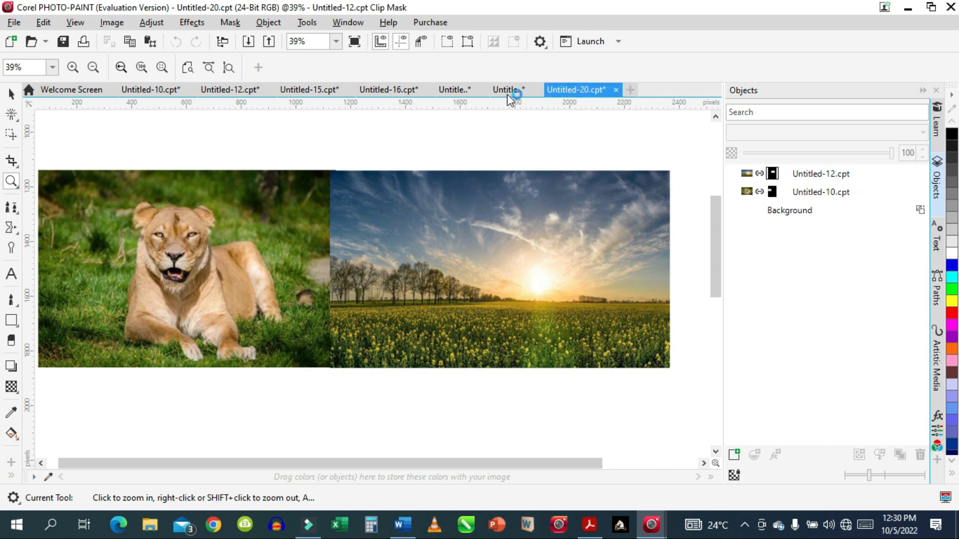
Step: Close the stitched image Untitled-20.cpt without saving it
{"action": "left_click", "coordinate": [106, 22]}
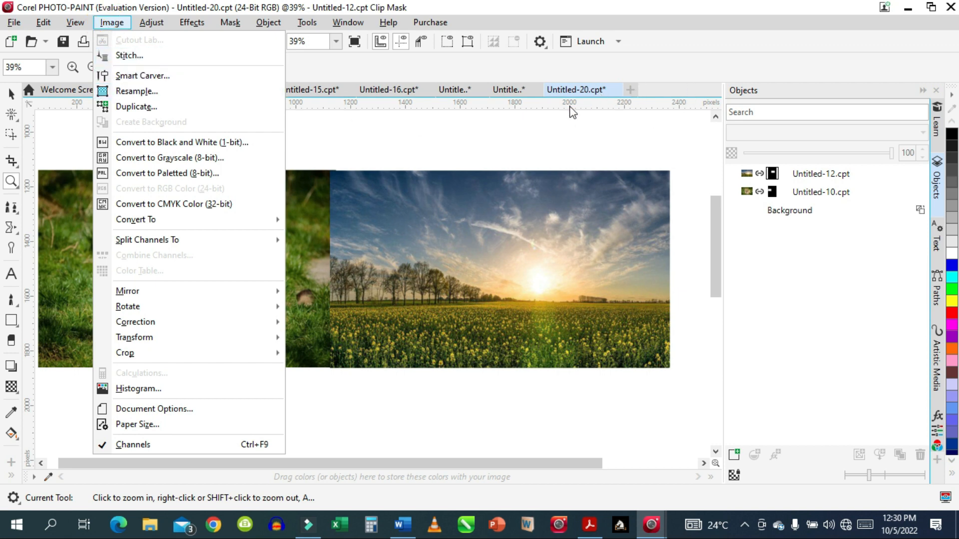
{"action": "left_click", "coordinate": [617, 92]}
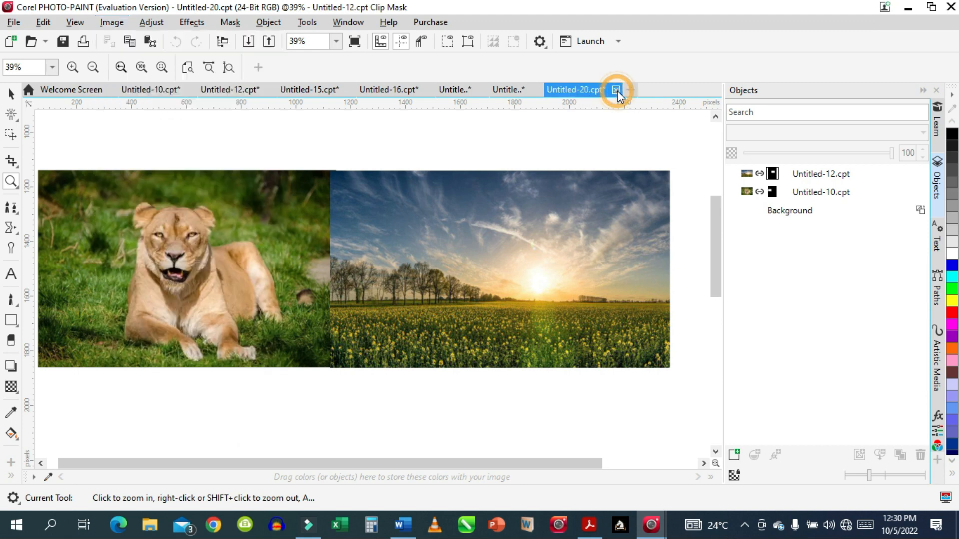
{"action": "left_click", "coordinate": [476, 295]}
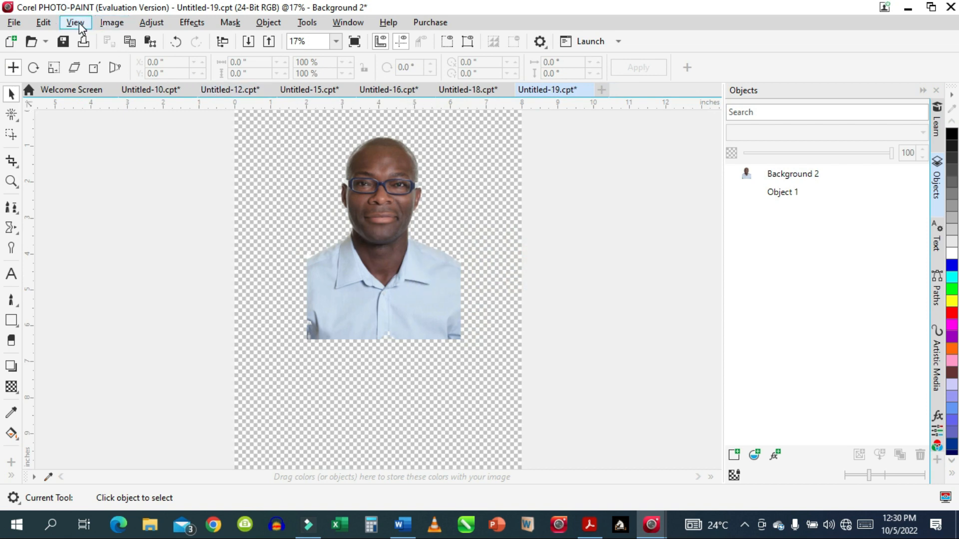
Step: Switch to Untitled-18.cpt and open its sunset photo in Smart Carver, accepting the combination of all objects with the background
{"action": "left_click", "coordinate": [103, 24]}
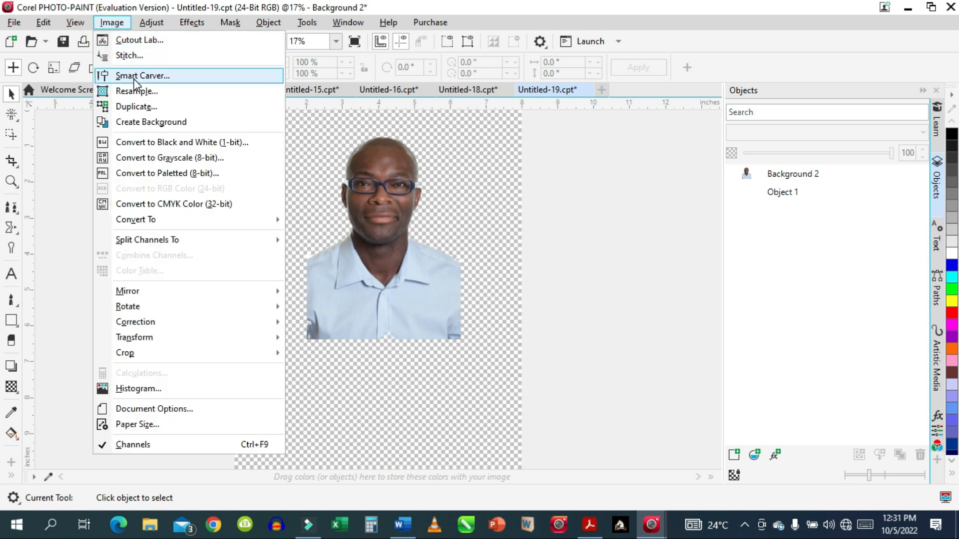
{"action": "left_click", "coordinate": [449, 203]}
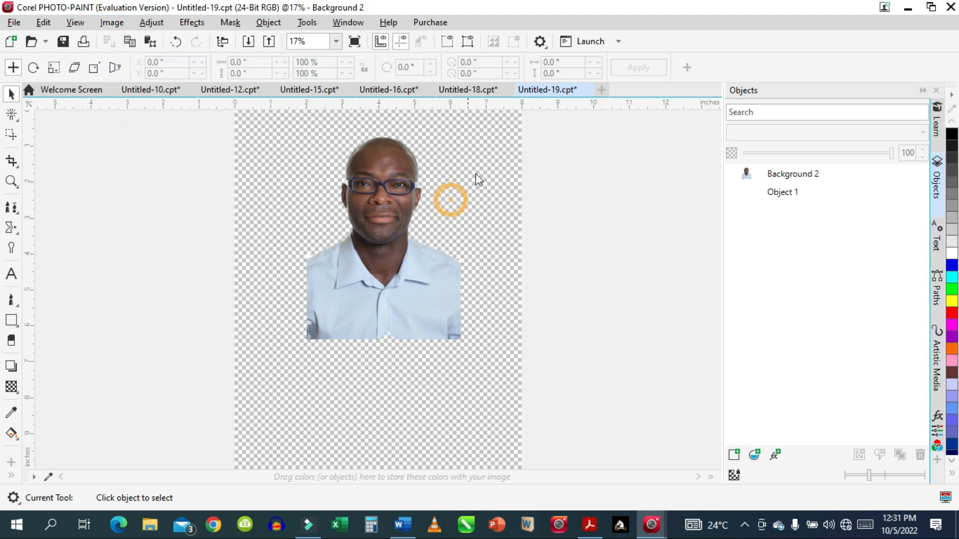
{"action": "left_click", "coordinate": [471, 92]}
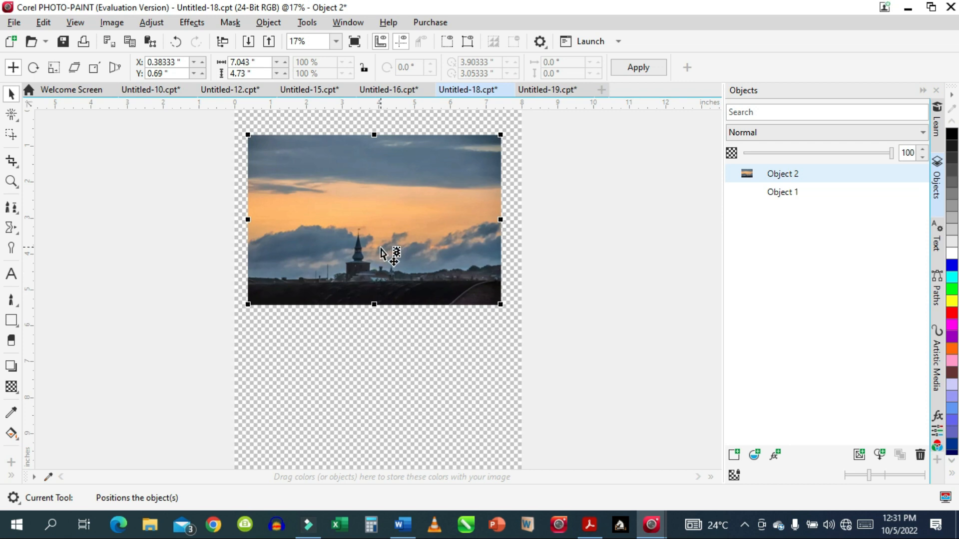
{"action": "left_click", "coordinate": [105, 25]}
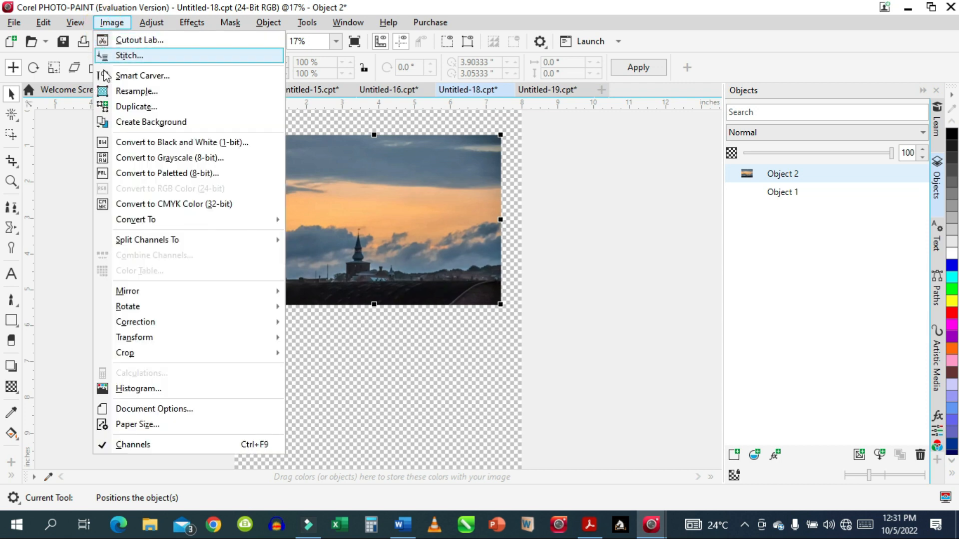
{"action": "left_click", "coordinate": [140, 76]}
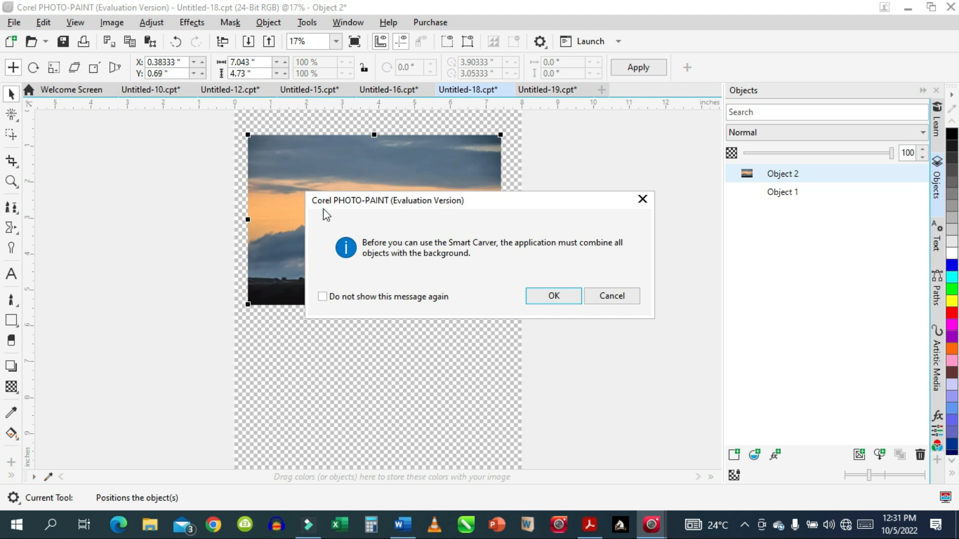
{"action": "left_click", "coordinate": [553, 297]}
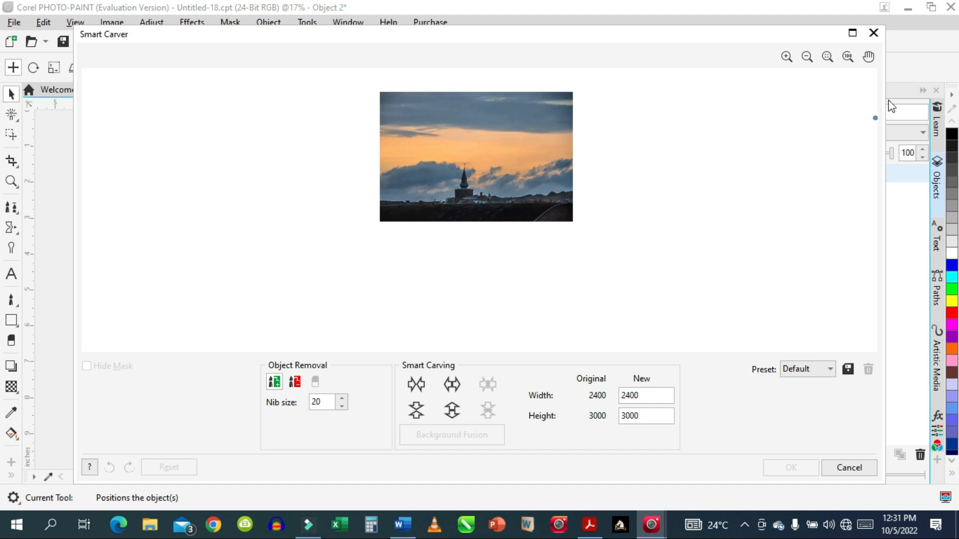
Step: Mark the tower and the area around it for removal in Smart Carver, using a nib size of 106
{"action": "left_click", "coordinate": [786, 57]}
{"action": "left_click", "coordinate": [502, 171]}
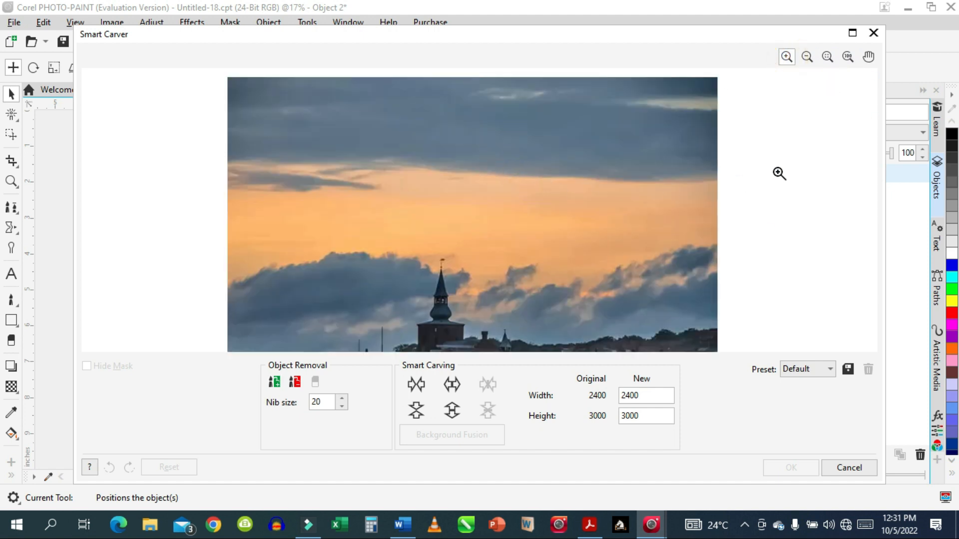
{"action": "left_click", "coordinate": [868, 56]}
{"action": "left_click_drag", "start_coordinate": [682, 182], "coordinate": [683, 93]}
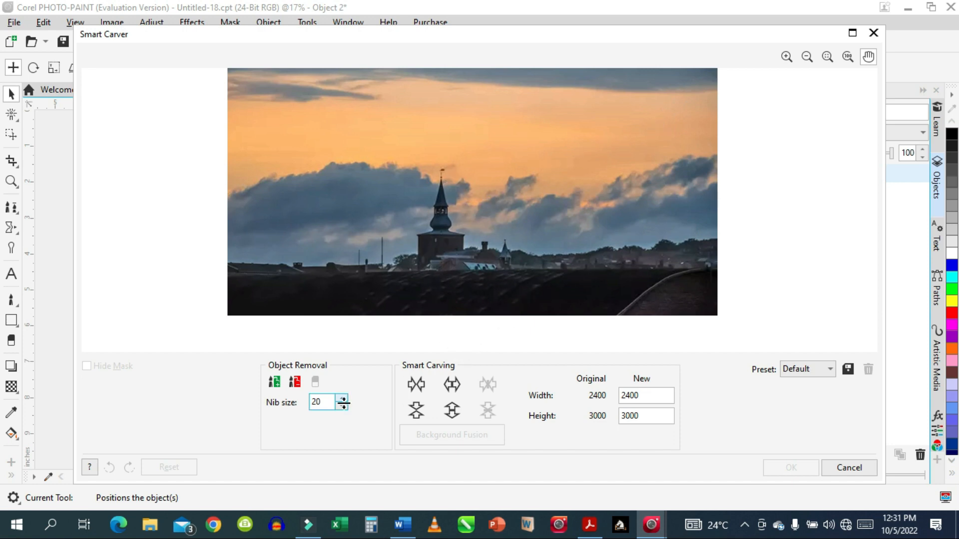
{"action": "left_click", "coordinate": [295, 383]}
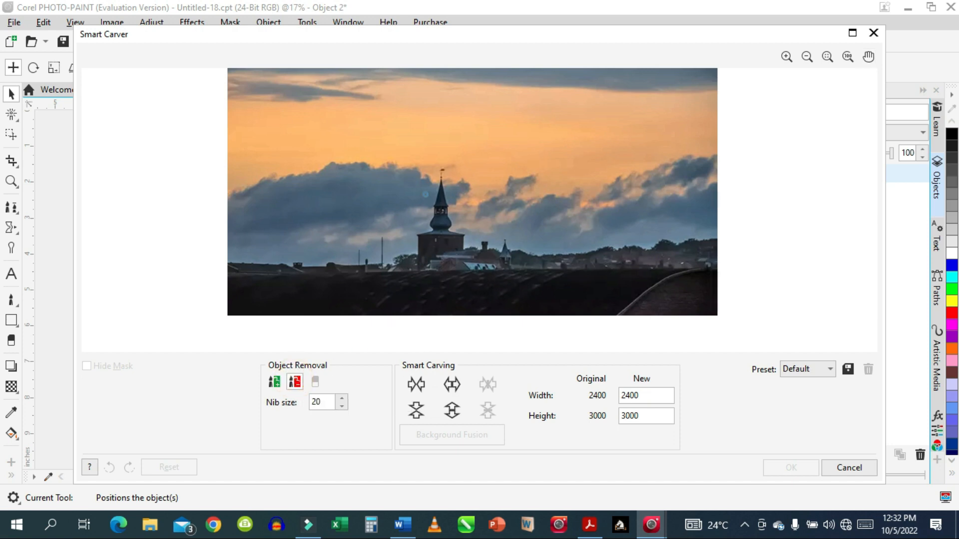
{"action": "left_click", "coordinate": [340, 398]}
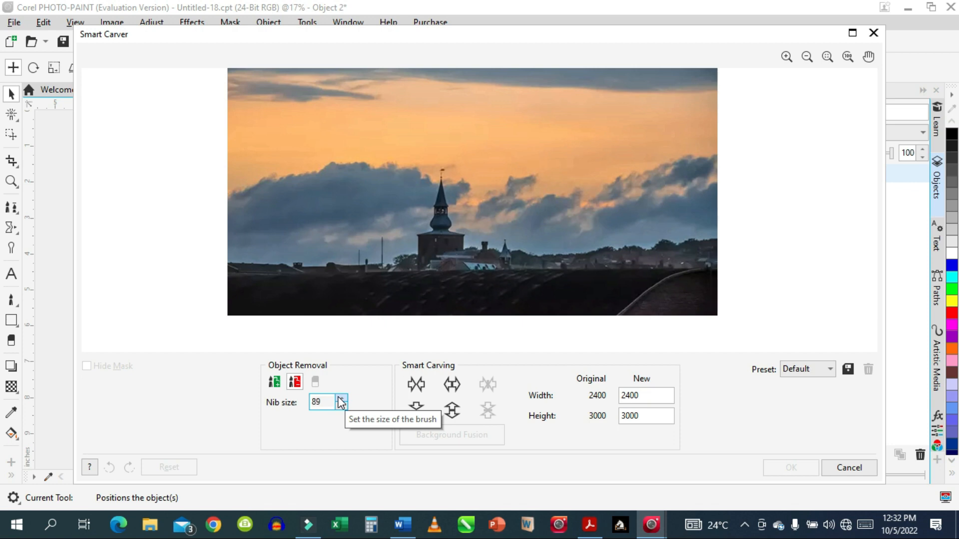
{"action": "left_click", "coordinate": [341, 399]}
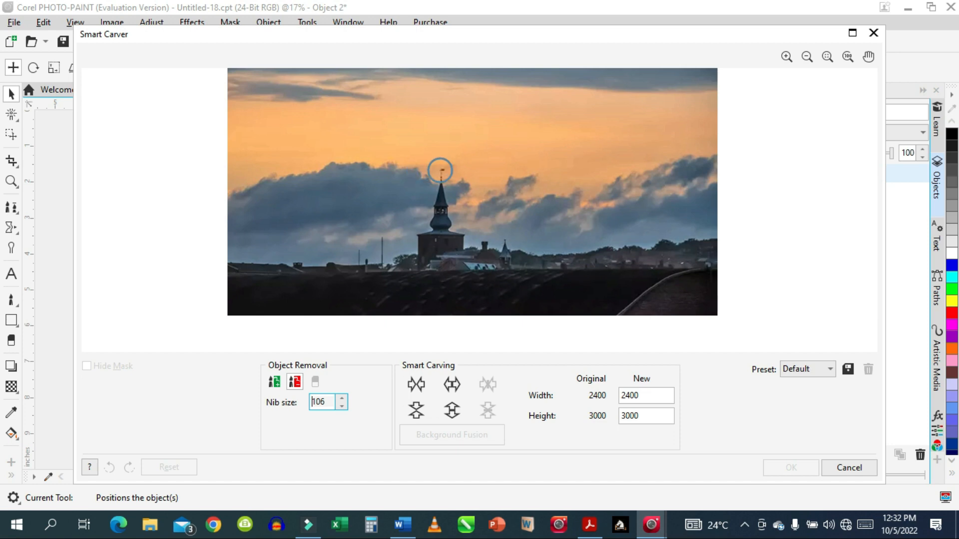
{"action": "left_click_drag", "start_coordinate": [440, 166], "coordinate": [448, 310]}
{"action": "mouse_move", "coordinate": [424, 159]}
{"action": "left_mouse_down"}
{"action": "mouse_move", "coordinate": [417, 308]}
{"action": "mouse_move", "coordinate": [433, 294]}
{"action": "mouse_move", "coordinate": [429, 262]}
{"action": "left_mouse_up"}
{"action": "left_click", "coordinate": [438, 163]}
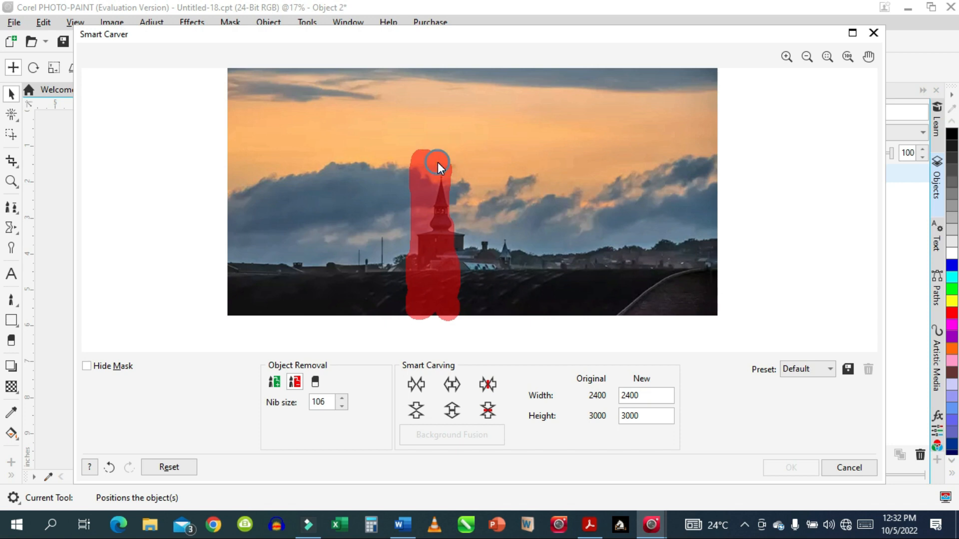
{"action": "mouse_move", "coordinate": [438, 163]}
{"action": "left_mouse_down"}
{"action": "mouse_move", "coordinate": [451, 169]}
{"action": "mouse_move", "coordinate": [453, 158]}
{"action": "mouse_move", "coordinate": [457, 300]}
{"action": "left_mouse_up"}
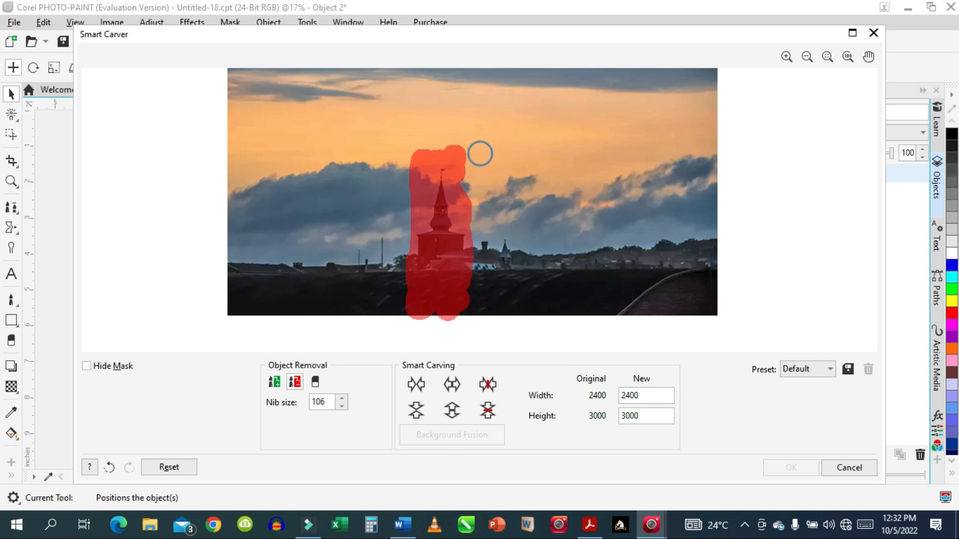
{"action": "left_click_drag", "start_coordinate": [465, 160], "coordinate": [464, 190]}
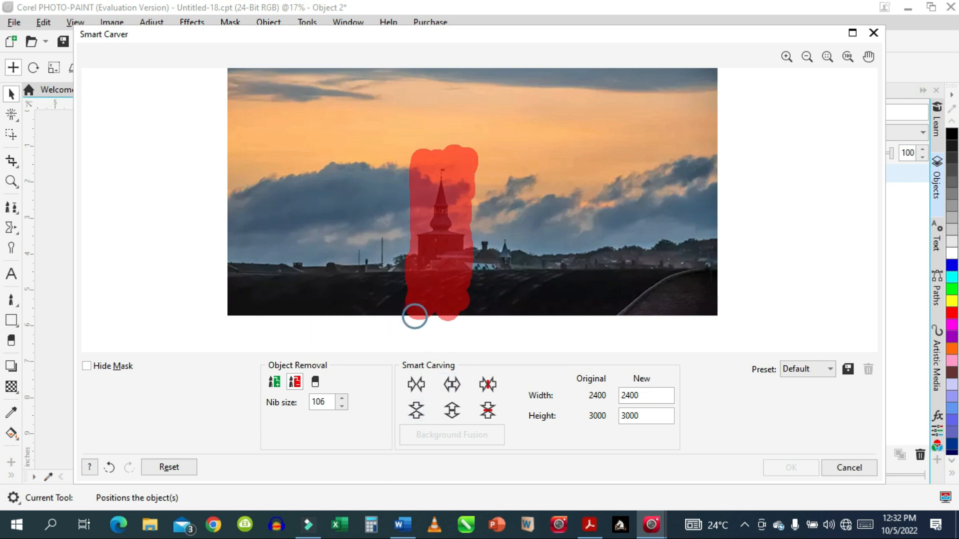
Step: Erase the removal mask that spills past the photo's lower edge, and repaint the mask along the base of the marked area
{"action": "left_click", "coordinate": [315, 382]}
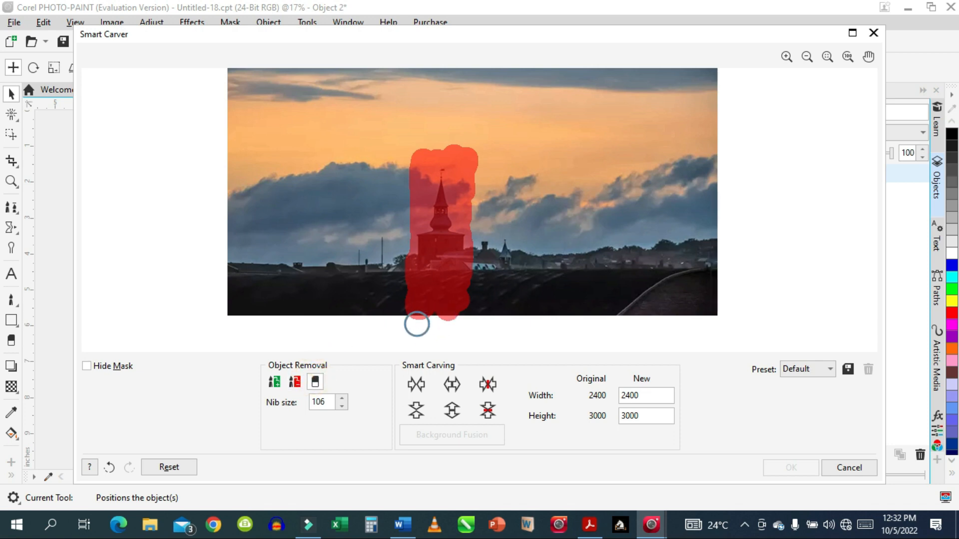
{"action": "mouse_move", "coordinate": [416, 324]}
{"action": "left_mouse_down"}
{"action": "mouse_move", "coordinate": [454, 322]}
{"action": "mouse_move", "coordinate": [424, 319]}
{"action": "left_mouse_up"}
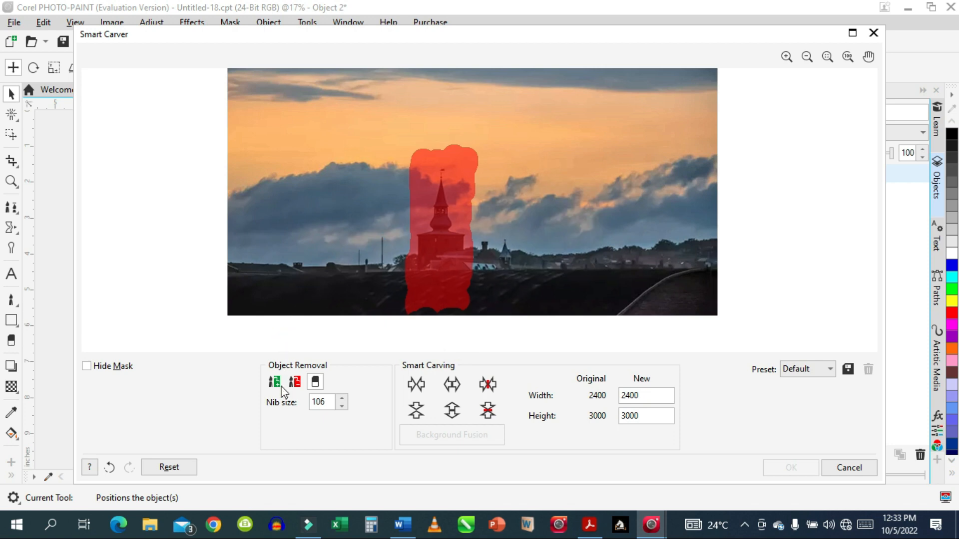
{"action": "left_click", "coordinate": [295, 382]}
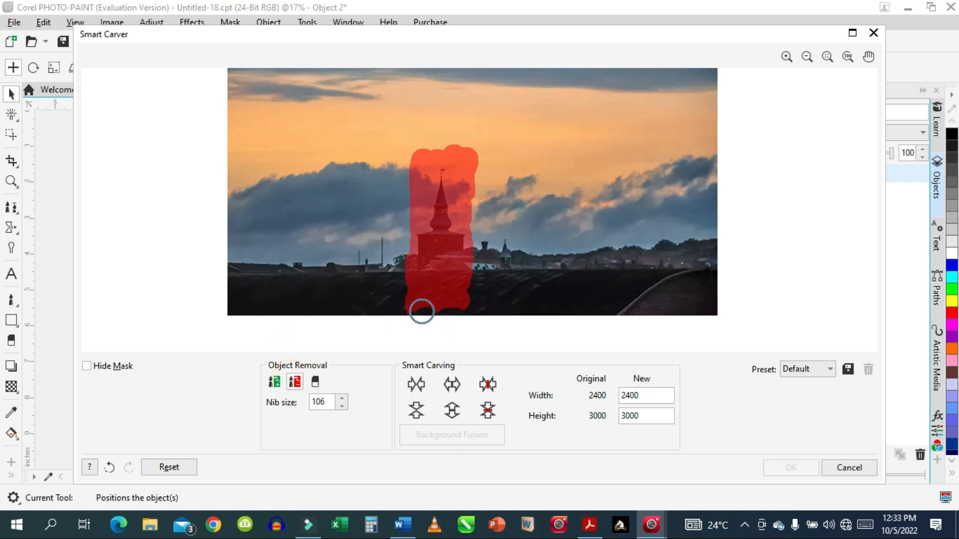
{"action": "left_click_drag", "start_coordinate": [421, 312], "coordinate": [454, 306]}
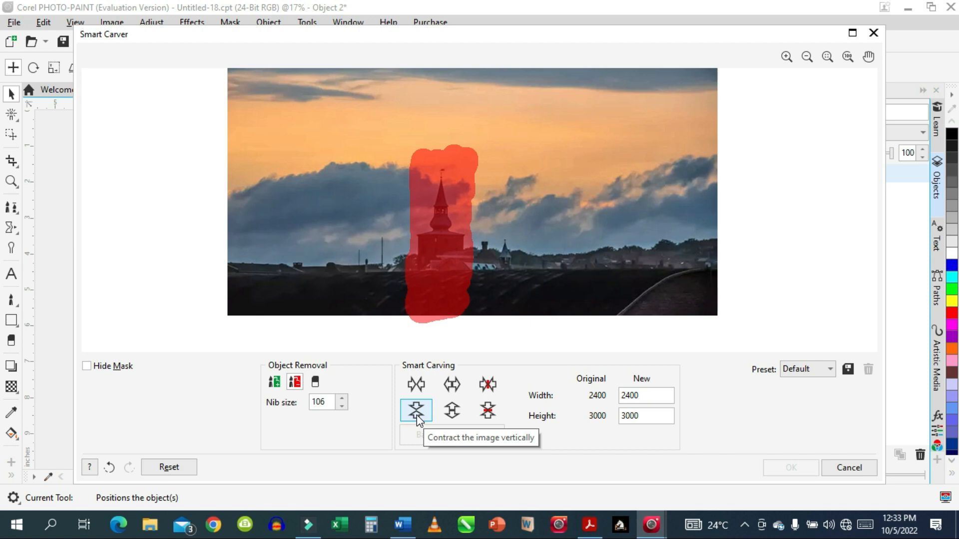
Step: Remove the marked tower by contracting the image horizontally, apply the carving and inspect the resulting photo up close
{"action": "left_click", "coordinate": [452, 411]}
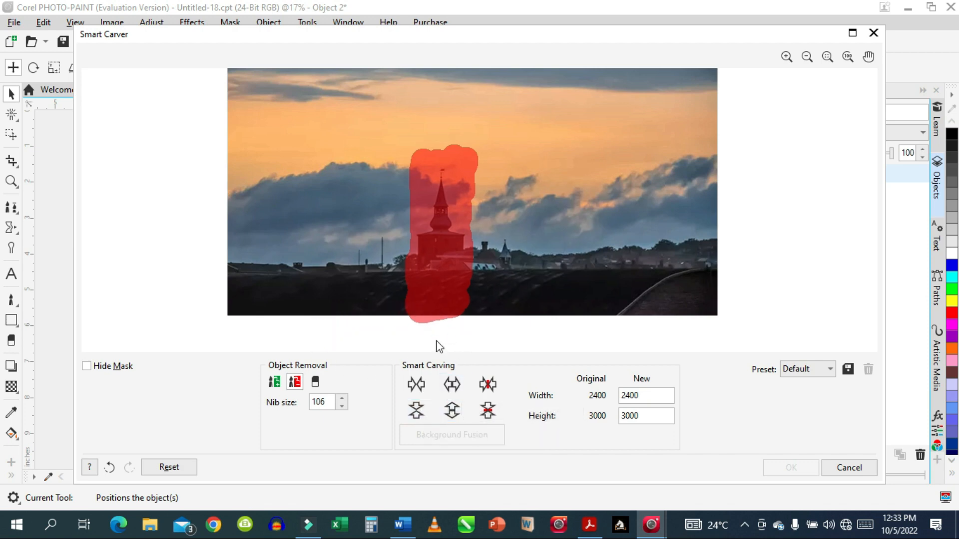
{"action": "left_click", "coordinate": [491, 387]}
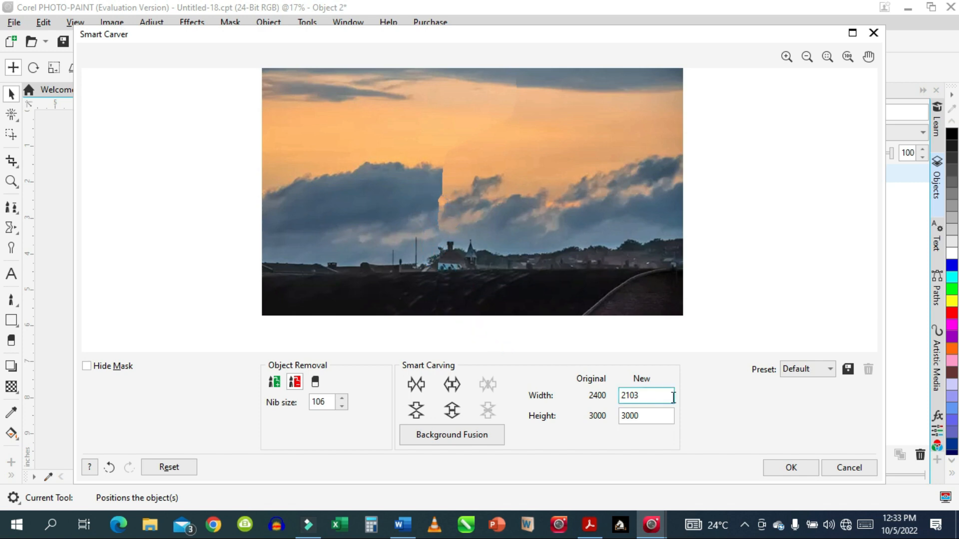
{"action": "left_click", "coordinate": [784, 469]}
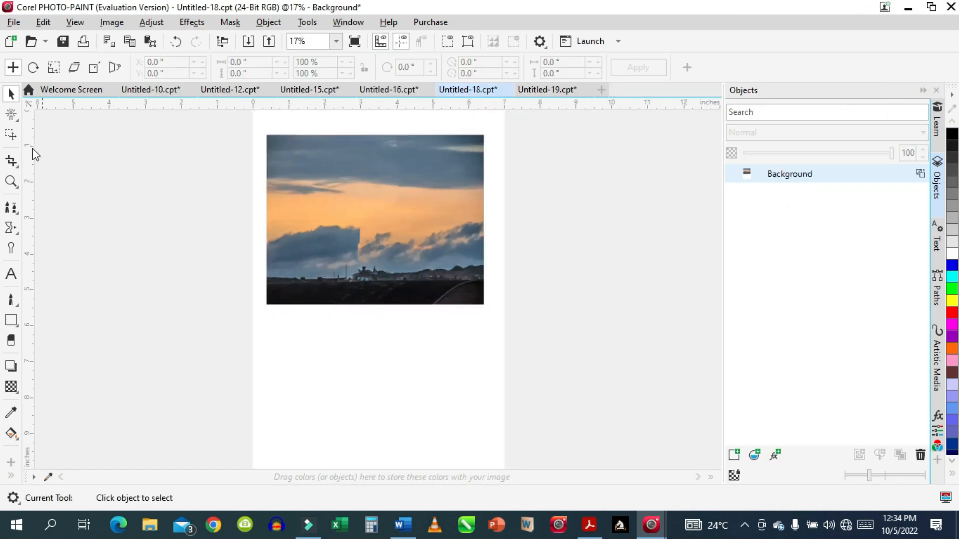
{"action": "left_click", "coordinate": [11, 182]}
{"action": "left_click_drag", "start_coordinate": [256, 128], "coordinate": [490, 318]}
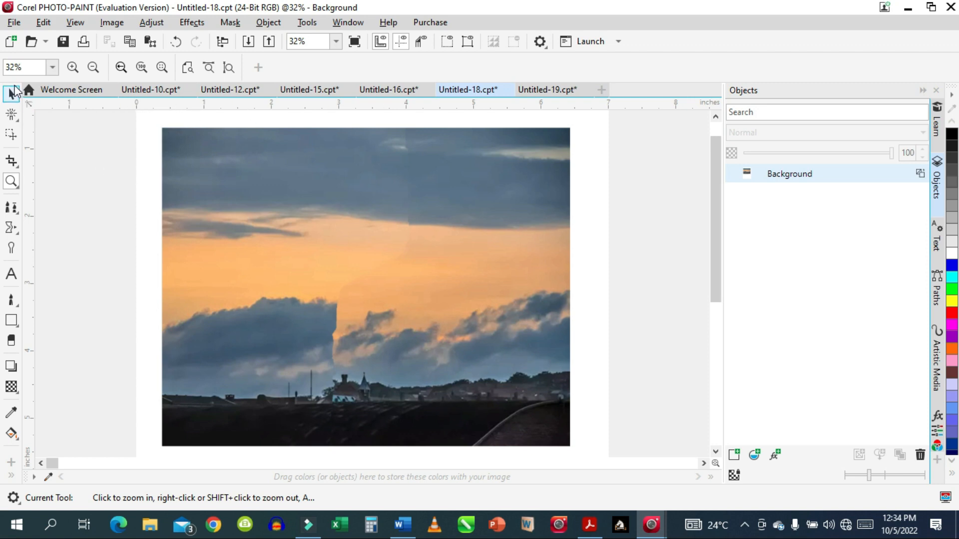
{"action": "left_click", "coordinate": [12, 93]}
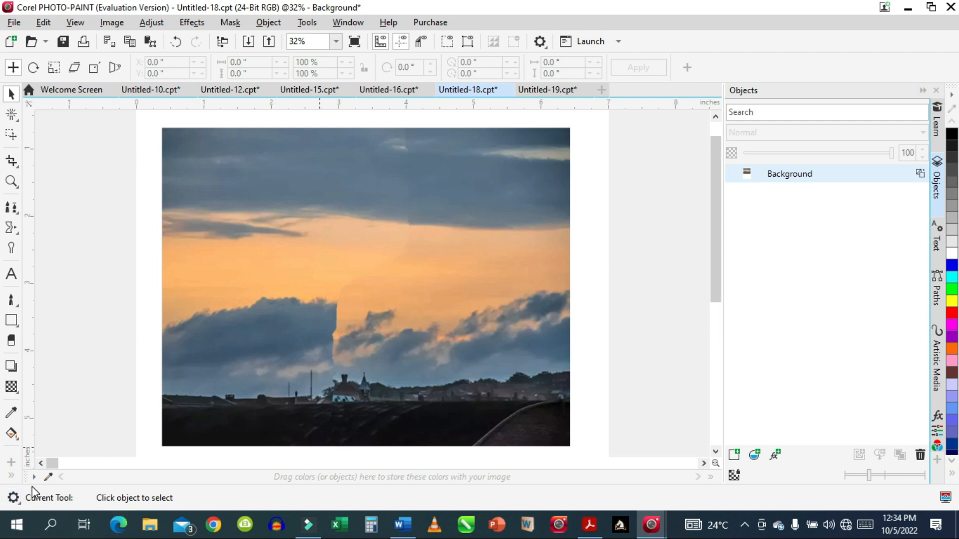
{"action": "left_click", "coordinate": [11, 478]}
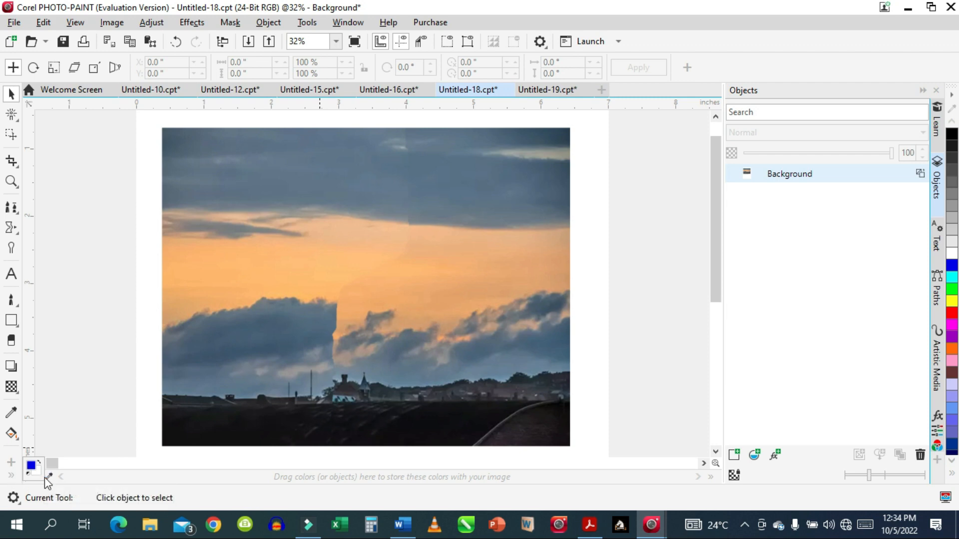
{"action": "double_click", "coordinate": [38, 472]}
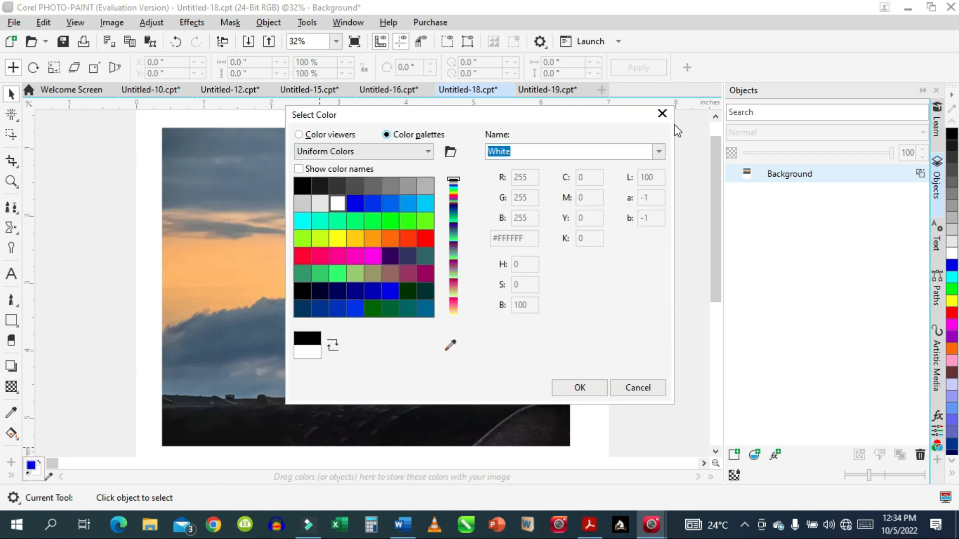
{"action": "left_click", "coordinate": [662, 115]}
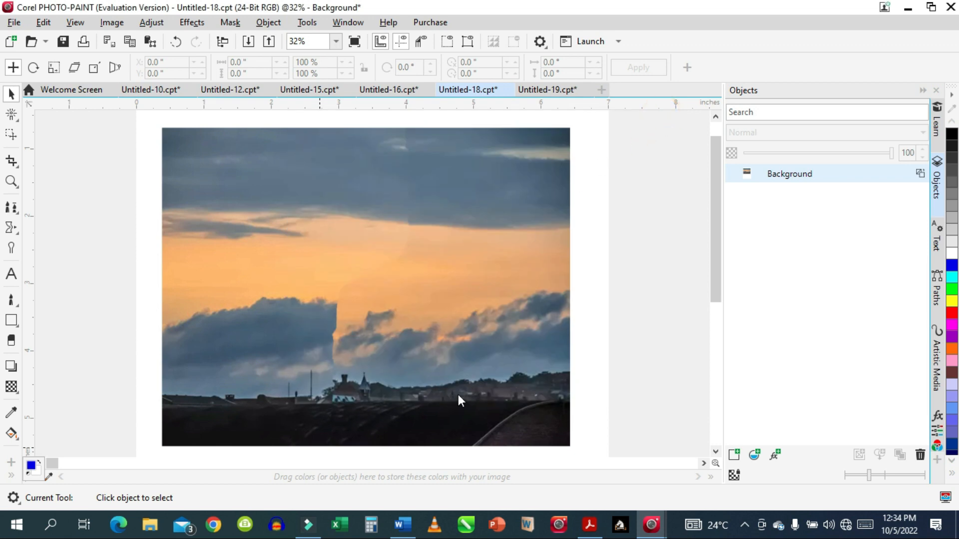
{"action": "left_click", "coordinate": [586, 90]}
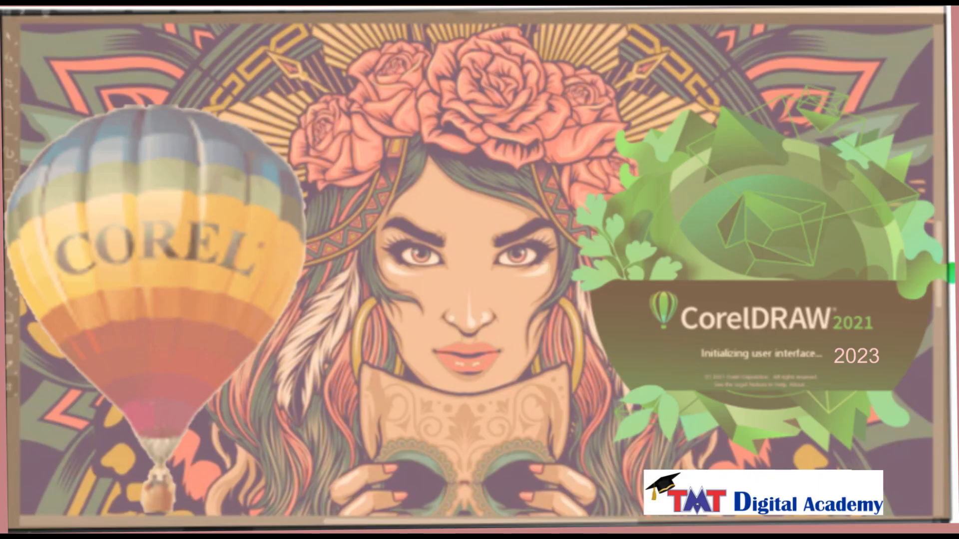